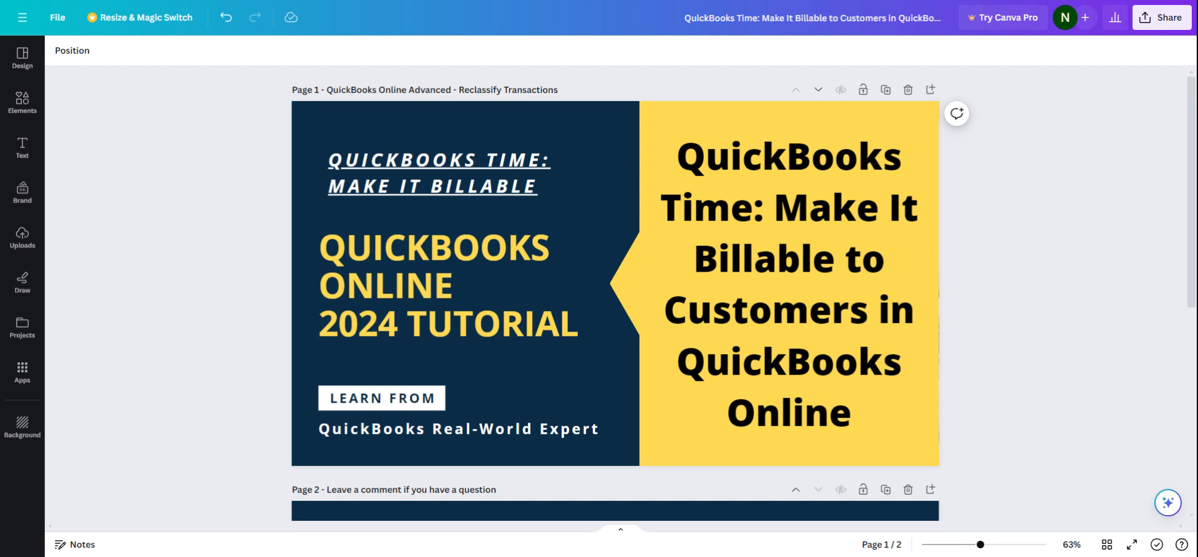
pyautogui.scroll(-6, 103, 269)
pyautogui.scroll(1, 106, 292)
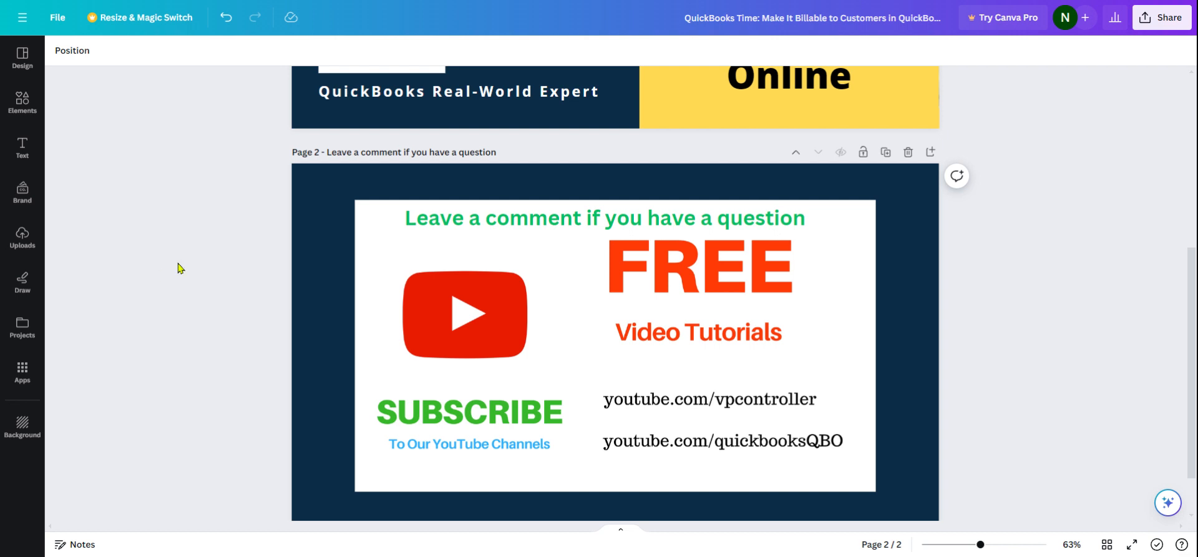
pyautogui.scroll(-2, 179, 268)
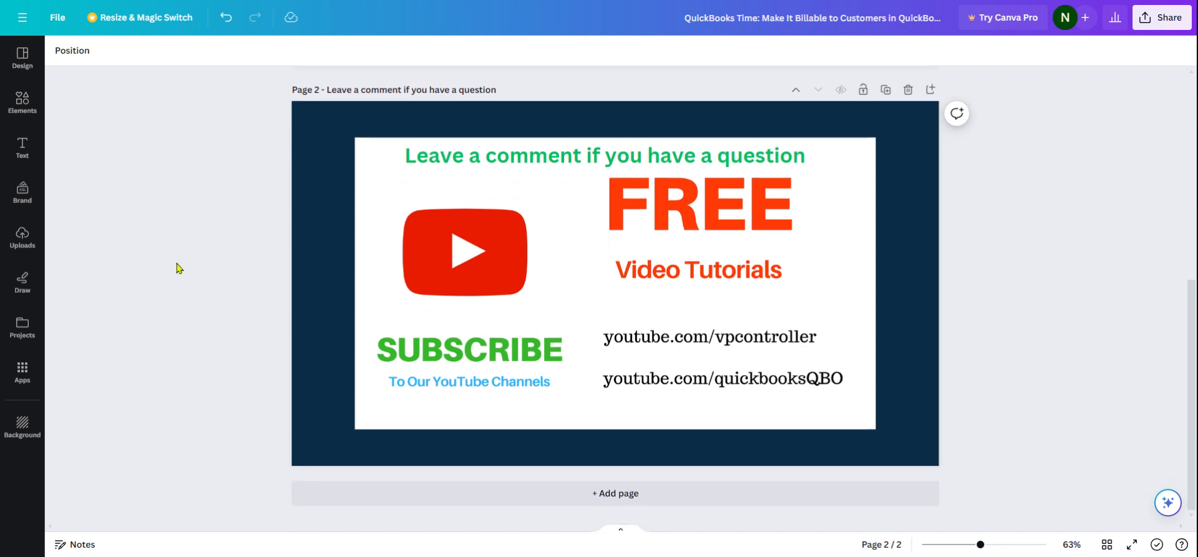
pyautogui.scroll(2, 177, 265)
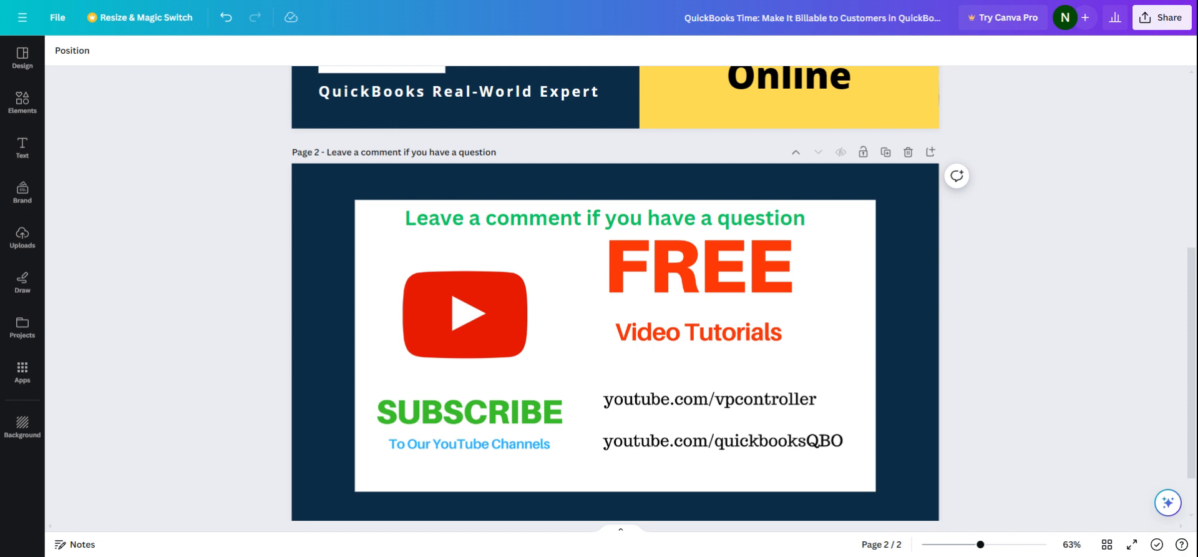
pyautogui.scroll(6, 177, 265)
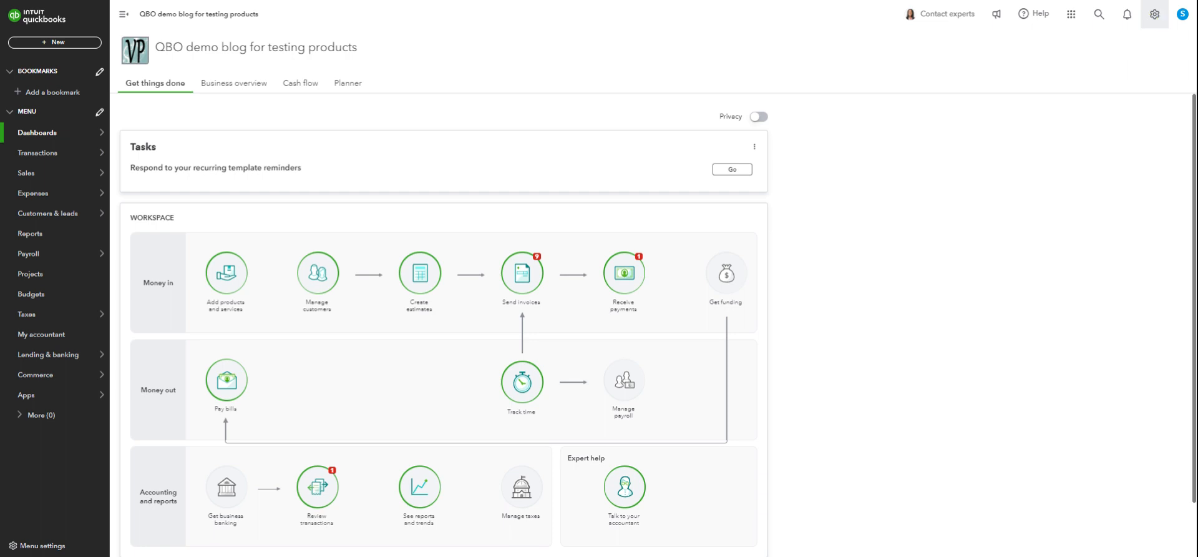
# - Review the Time settings and the billable expense options in Account and Settings, leaving without making changes
pyautogui.click(1154, 17)
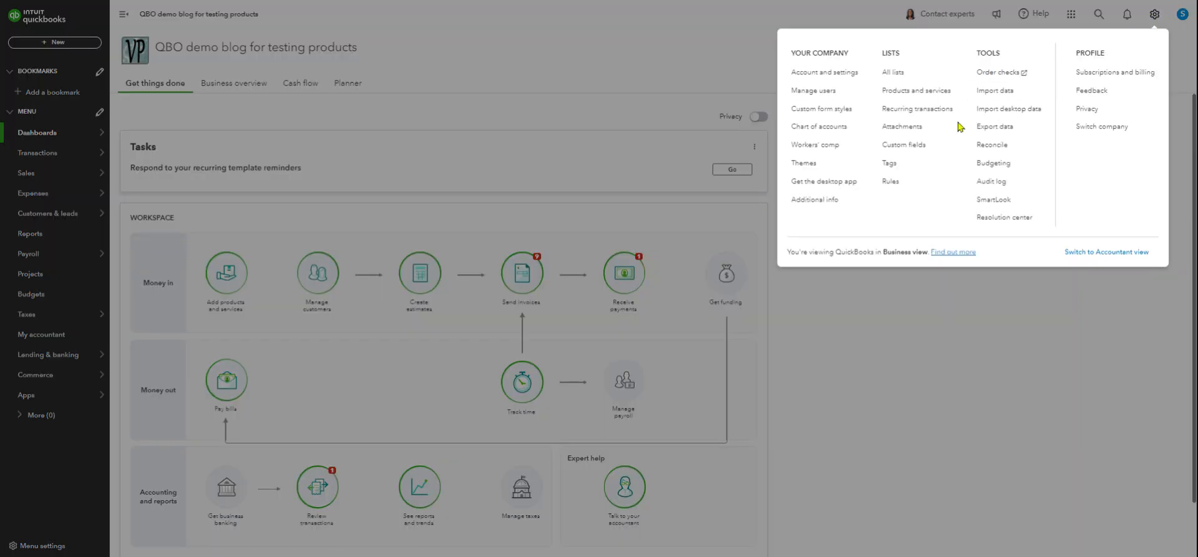
pyautogui.click(813, 74)
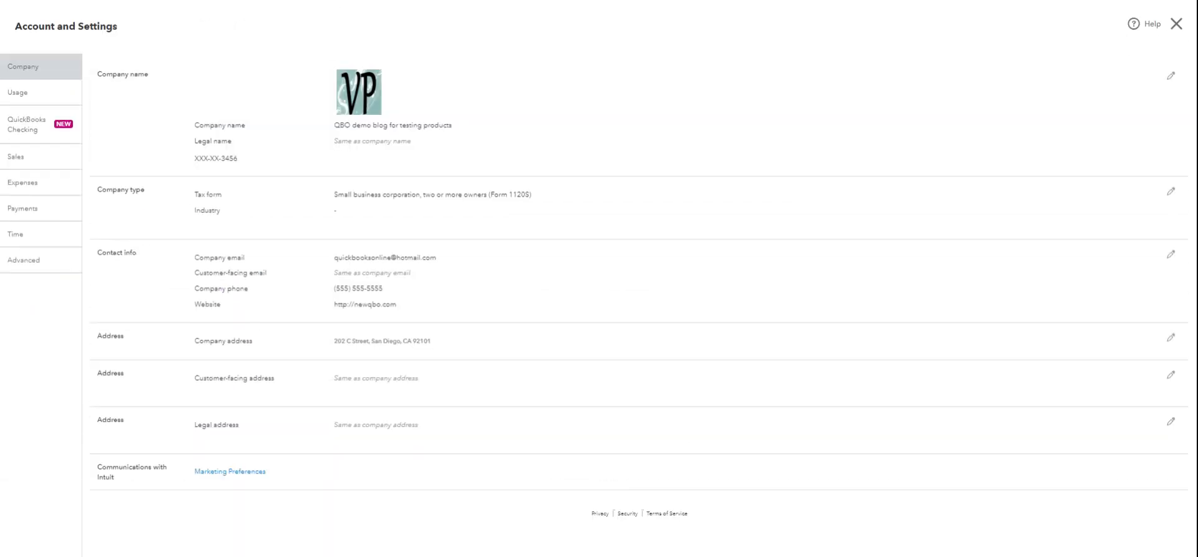
pyautogui.click(24, 239)
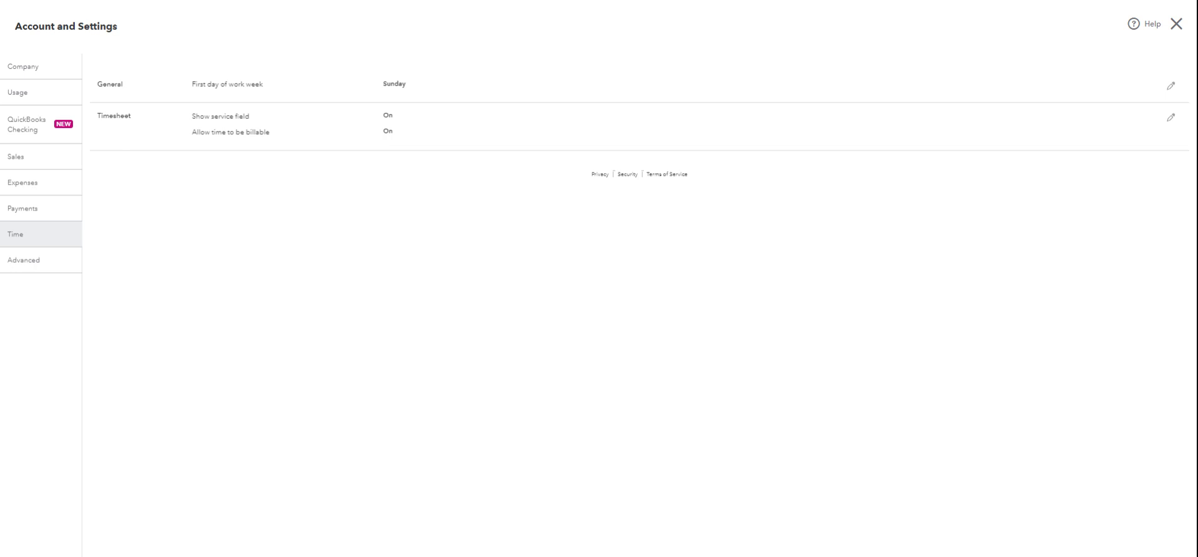
pyautogui.click(40, 190)
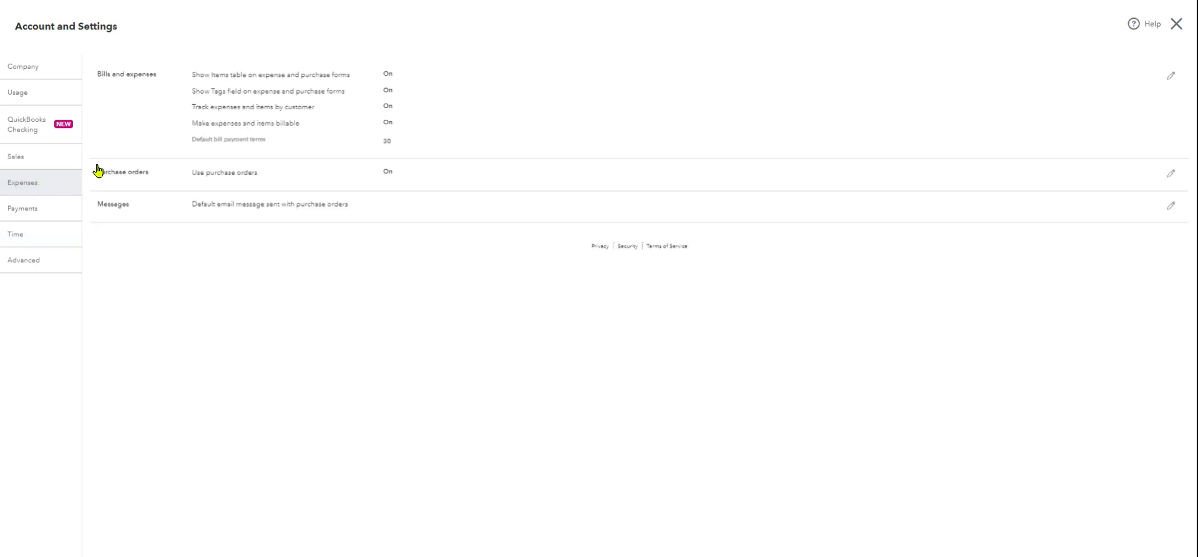
pyautogui.click(384, 128)
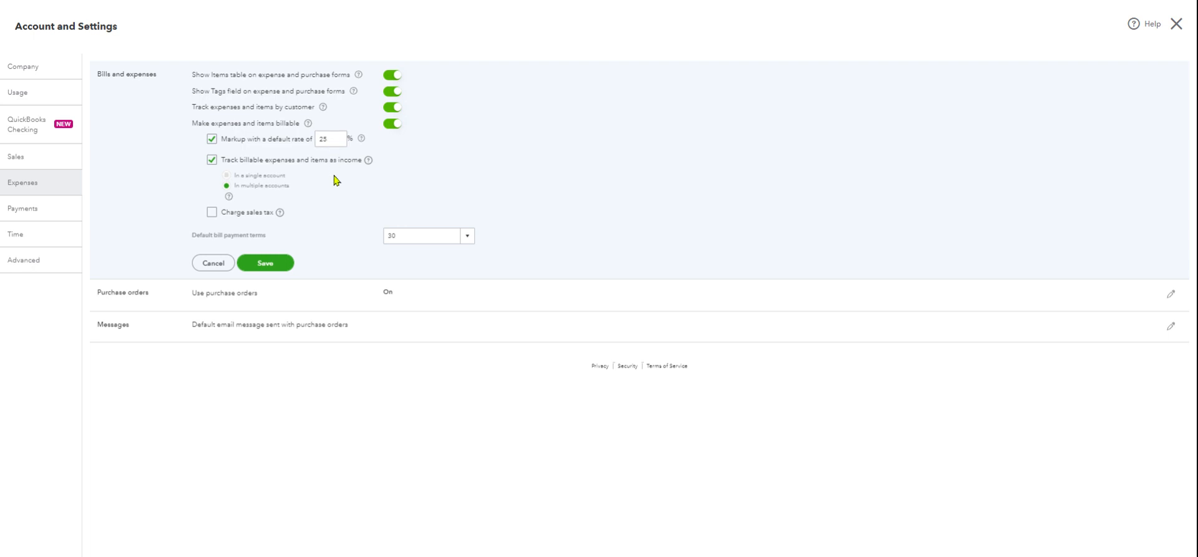
pyautogui.click(214, 265)
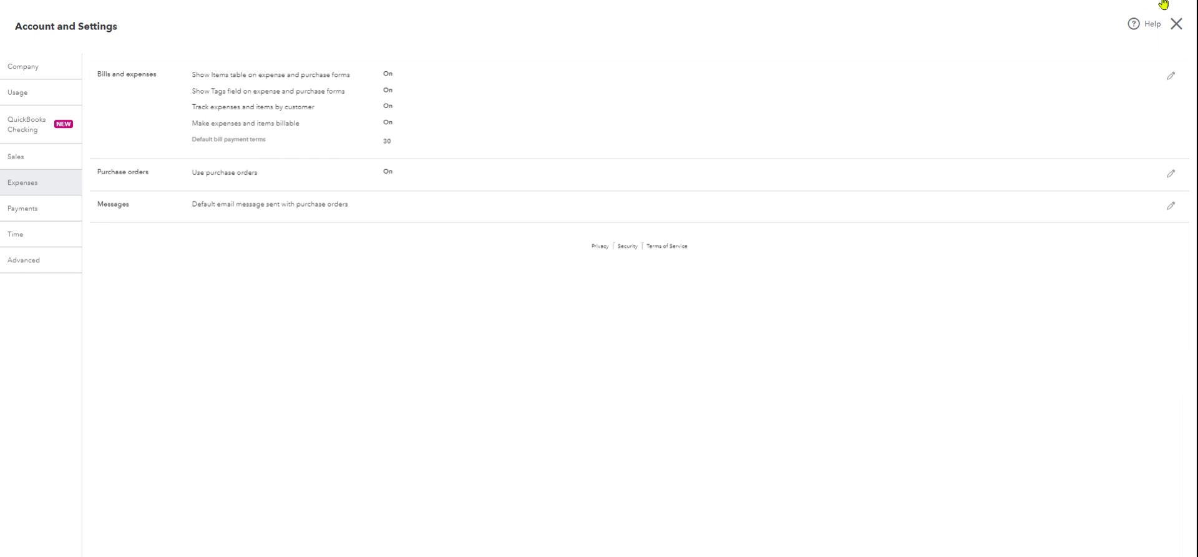
pyautogui.click(1175, 25)
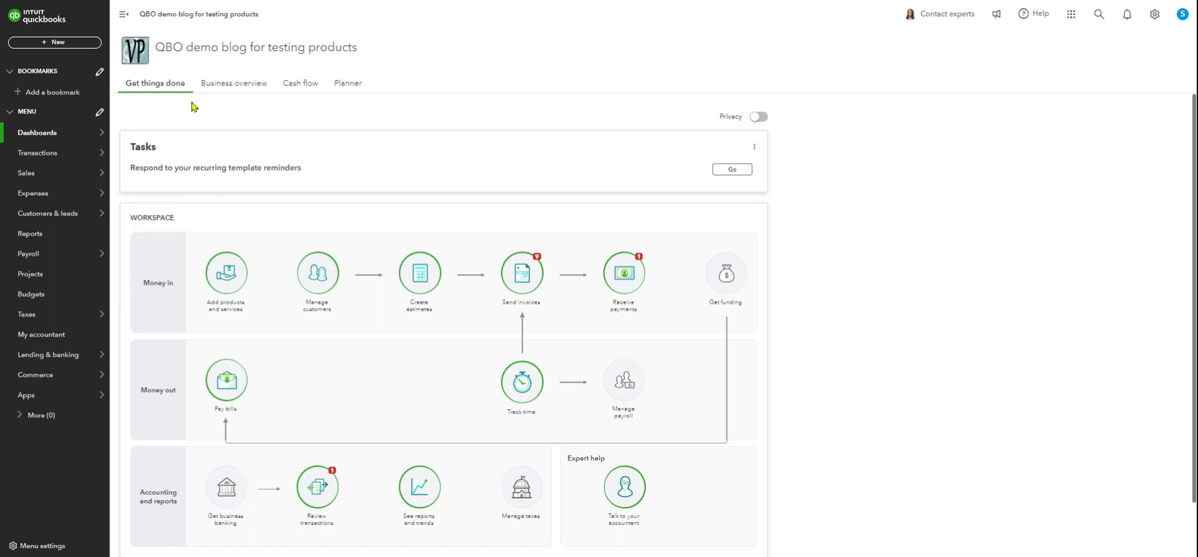
# - View the blank single time activity form and close it without entering anything
pyautogui.click(67, 45)
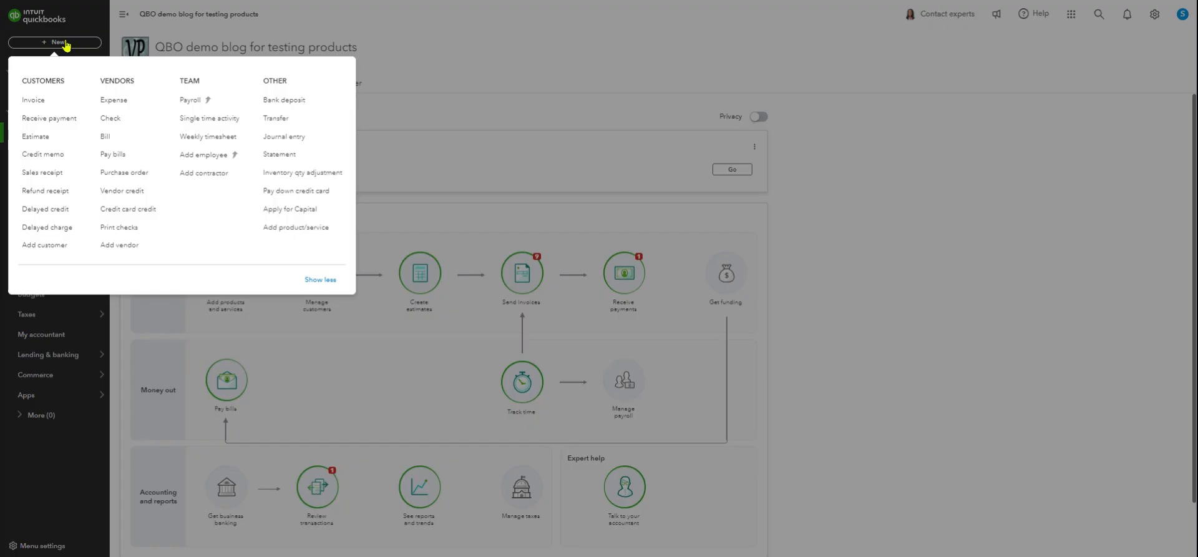
pyautogui.click(199, 120)
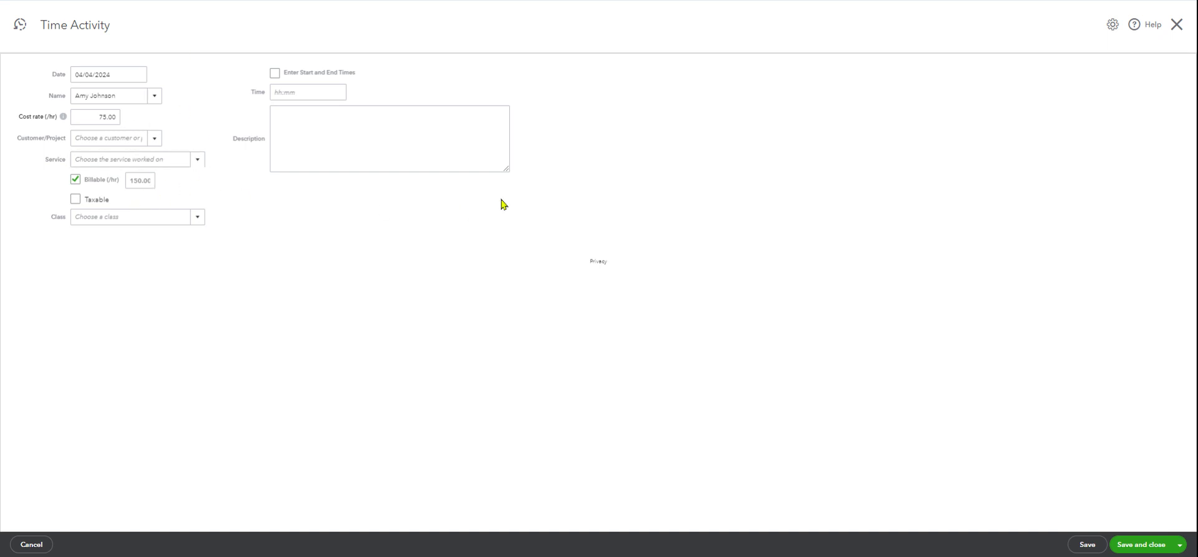
pyautogui.click(1178, 25)
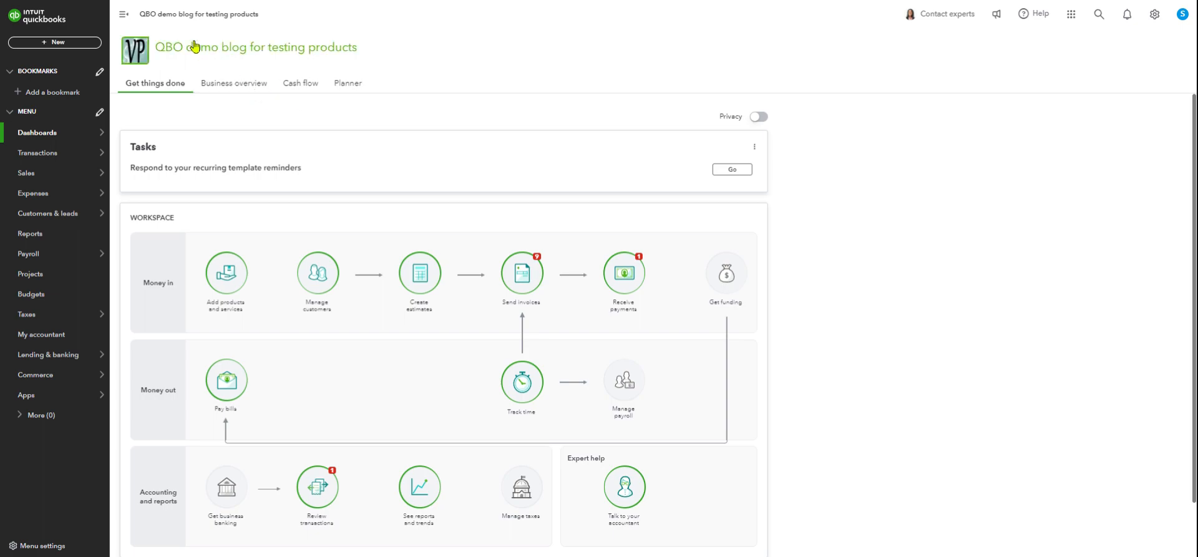
# - Start a weekly timesheet and enter 4:00 hours for Monday on the first line
pyautogui.click(82, 42)
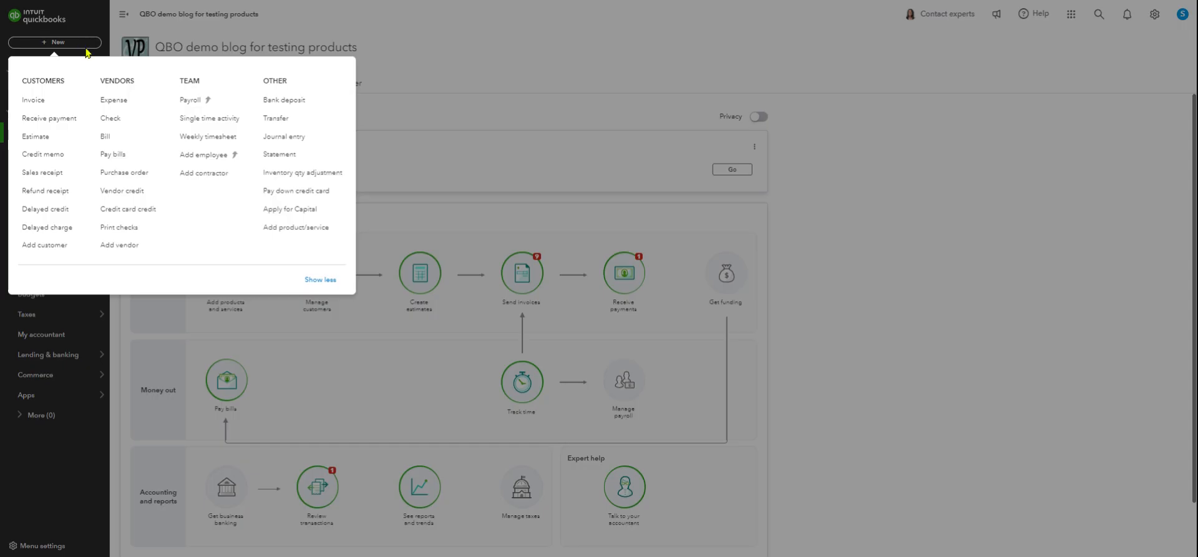
pyautogui.click(199, 139)
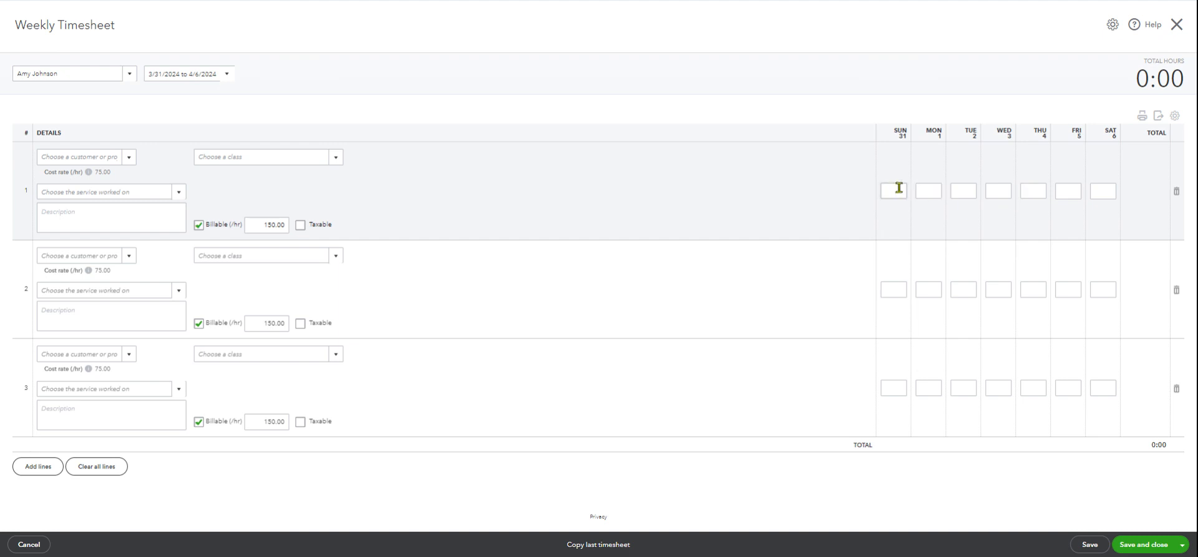
pyautogui.click(936, 190)
pyautogui.click(967, 191)
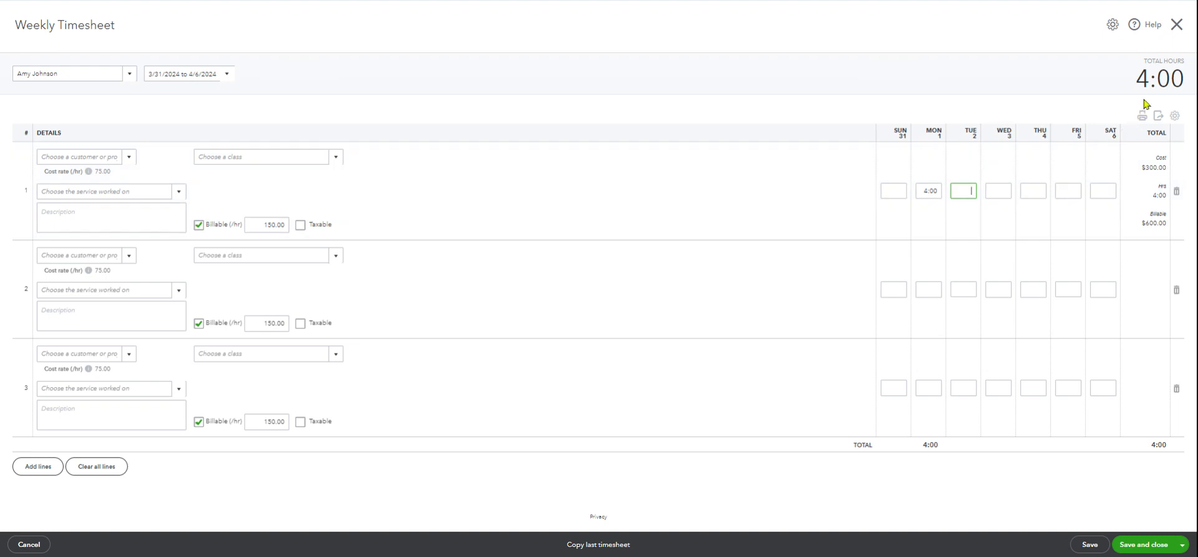
# - Check the timesheet's available names and week ranges, and leave the timesheet without saving
pyautogui.click(132, 75)
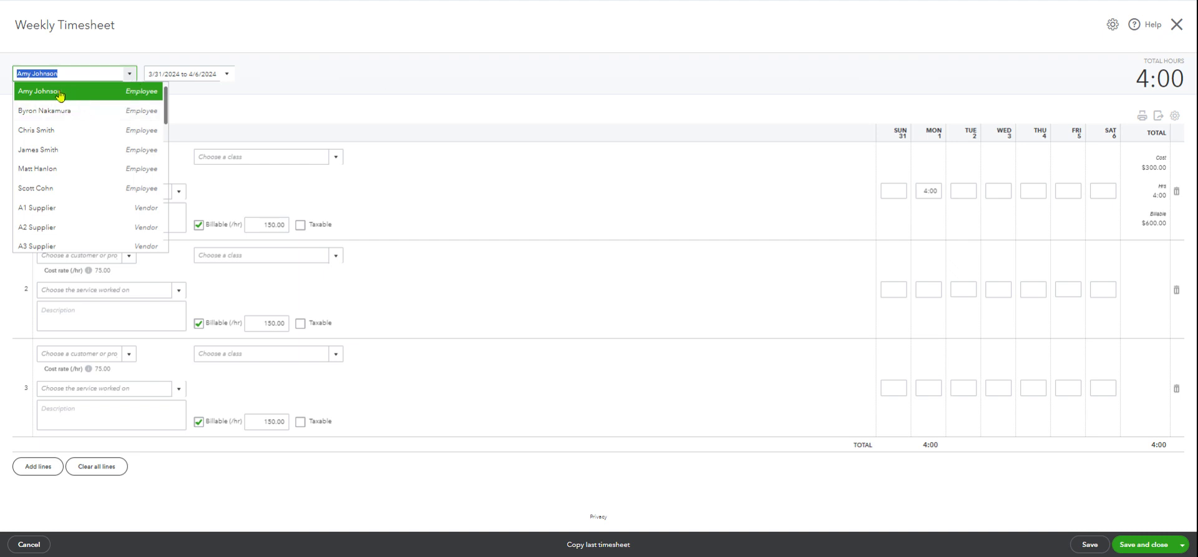
pyautogui.click(372, 73)
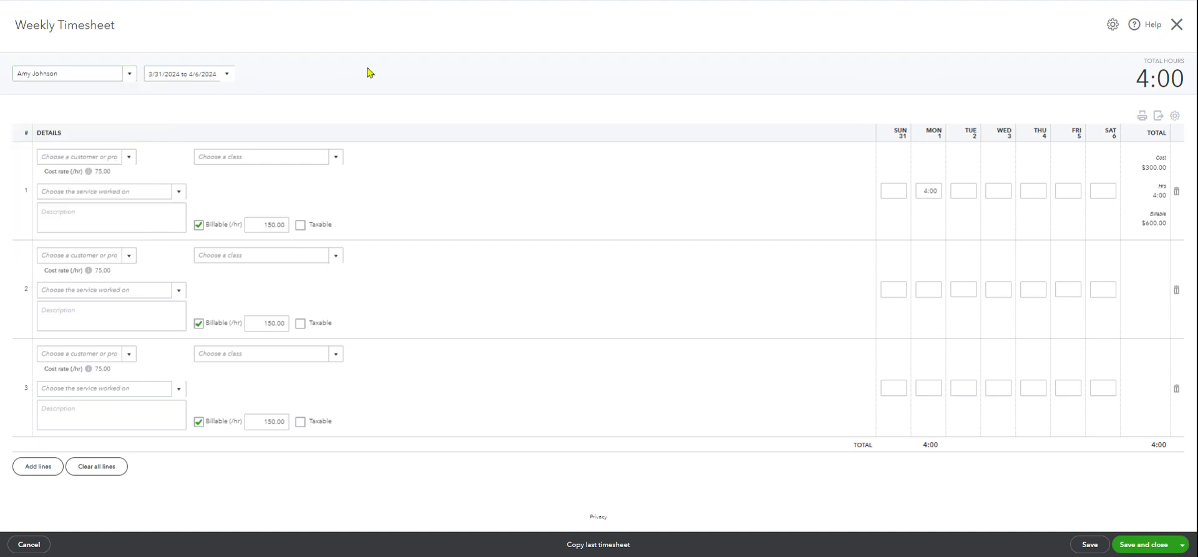
pyautogui.click(228, 75)
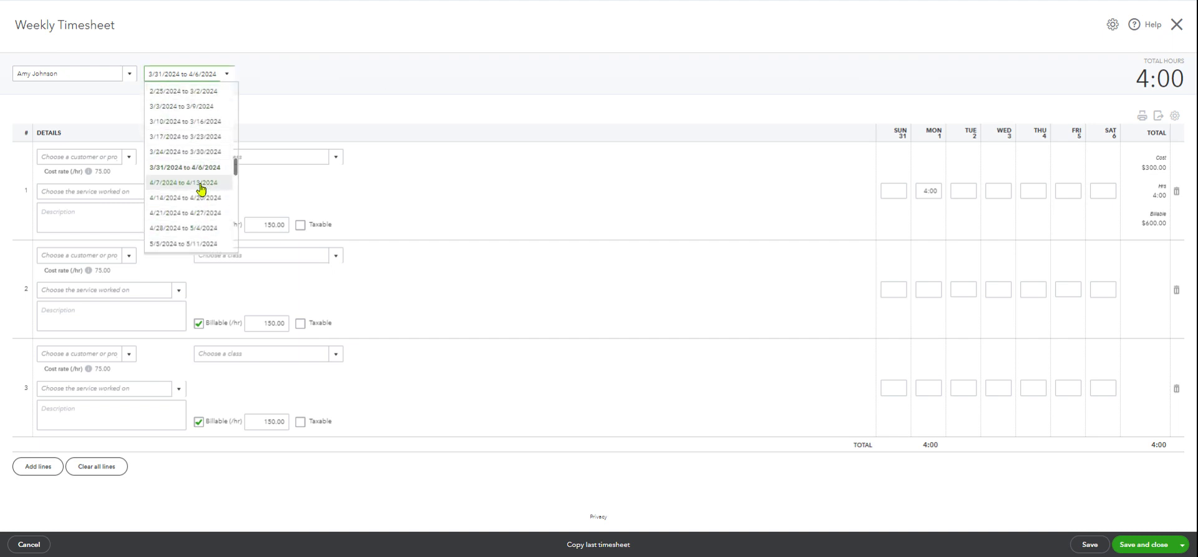
pyautogui.click(188, 167)
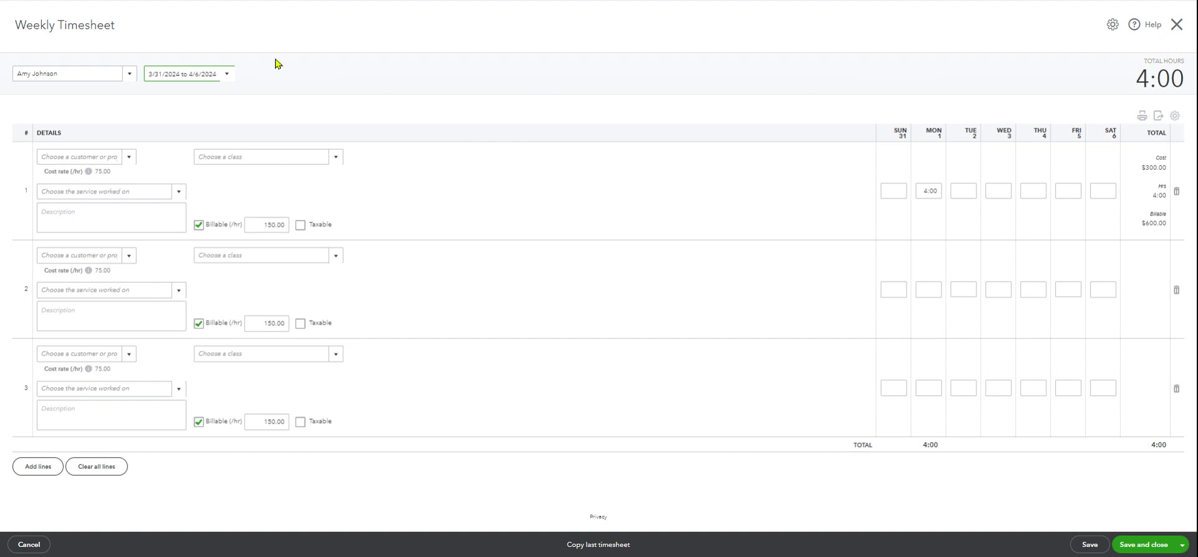
pyautogui.click(228, 75)
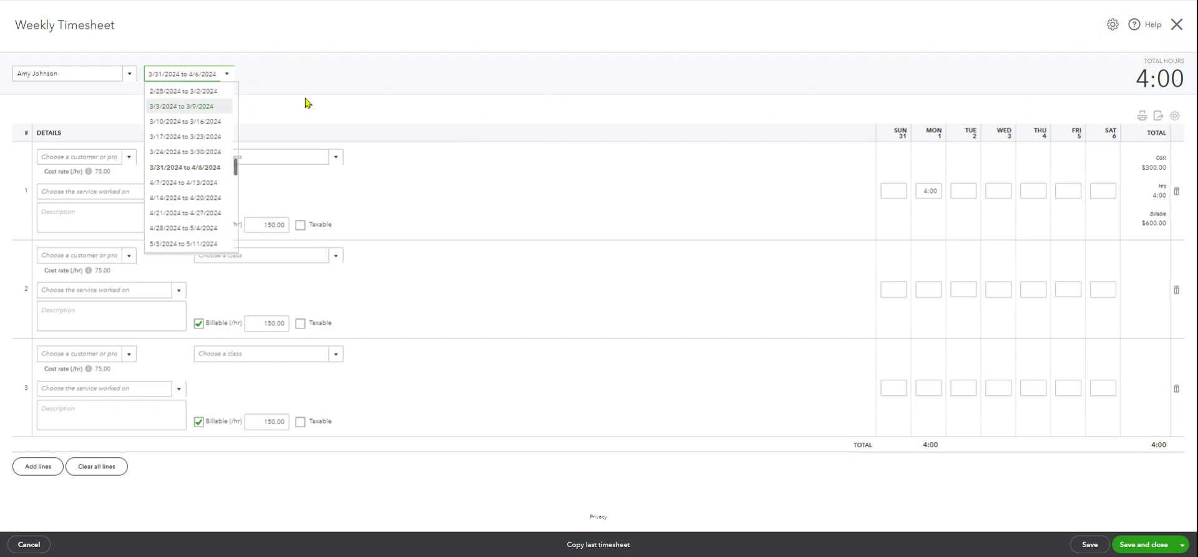
pyautogui.click(467, 85)
pyautogui.click(1178, 27)
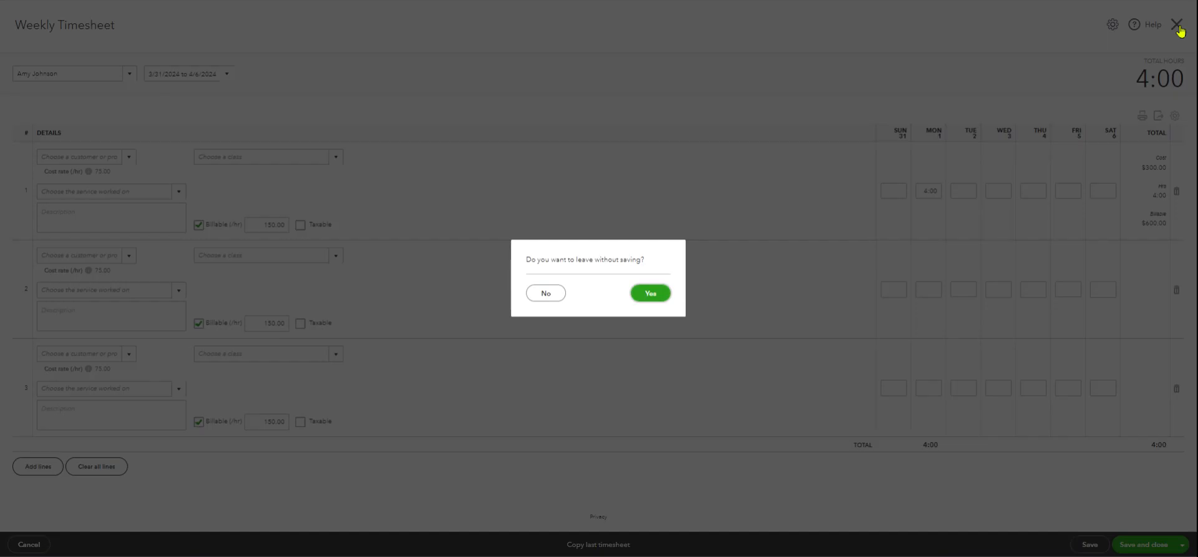
pyautogui.click(646, 293)
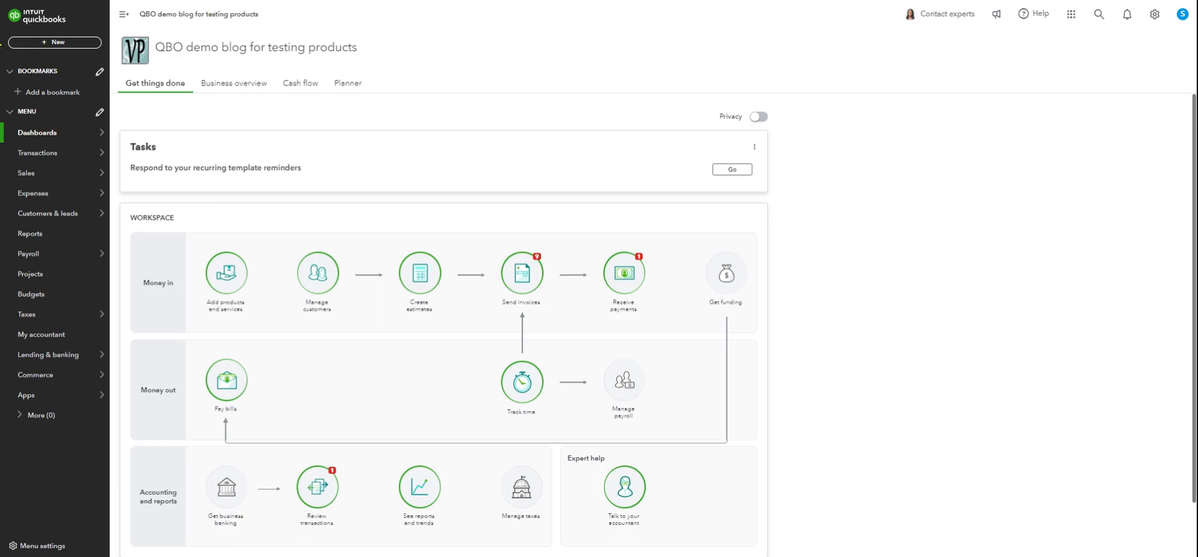
# - Open a new single time activity and examine its name choices, hourly cost rate and billable rate
pyautogui.click(50, 42)
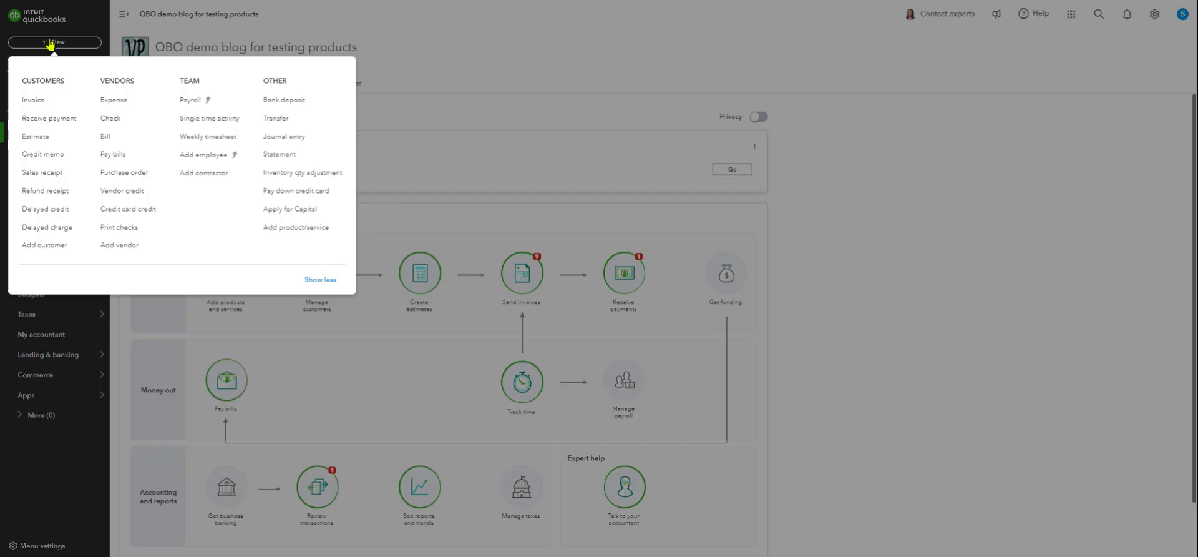
pyautogui.click(224, 123)
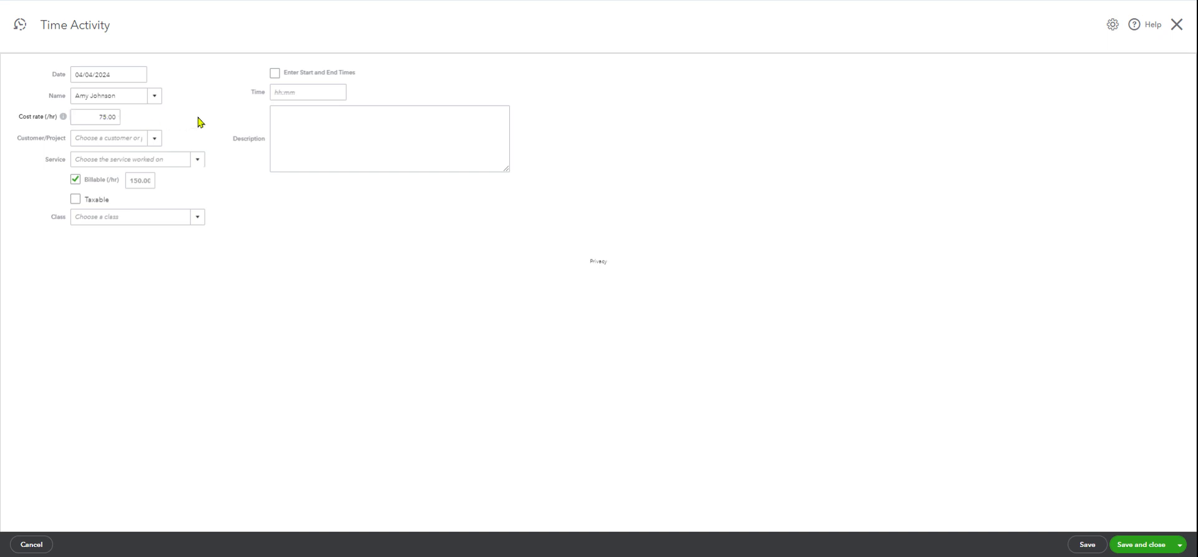
pyautogui.click(155, 100)
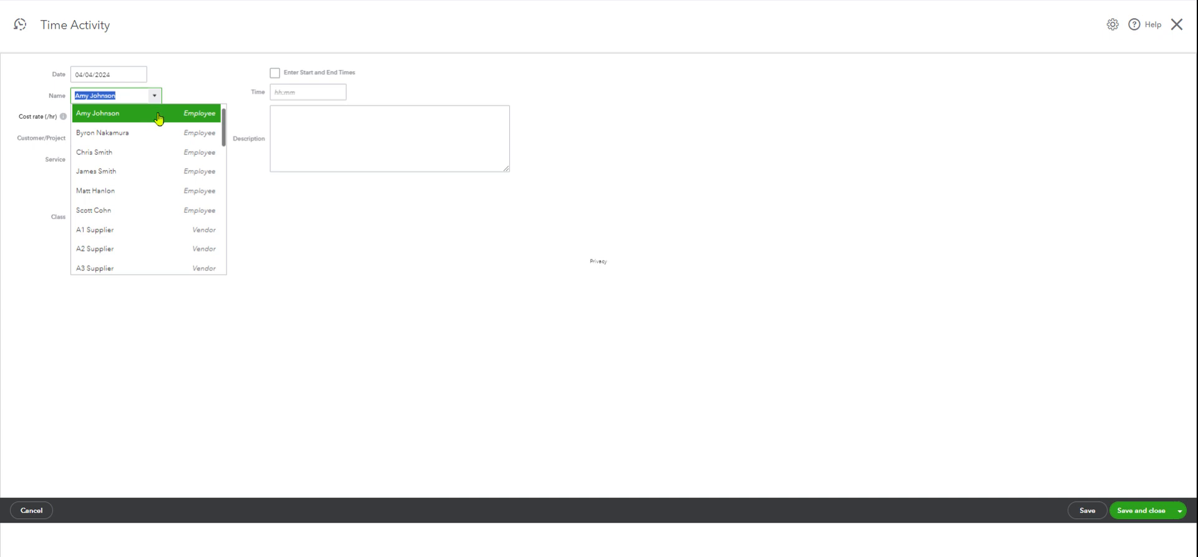
pyautogui.click(234, 66)
pyautogui.moveTo(63, 117)
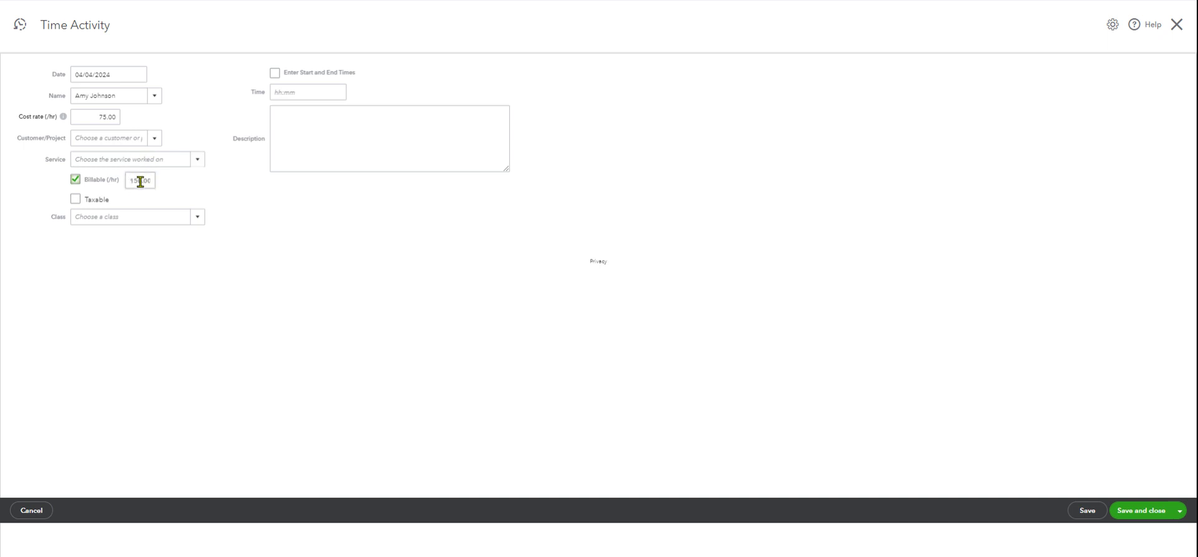
# - Change the time activity's name to the subcontractor vendor to check its rates, and close the form without saving
pyautogui.click(154, 97)
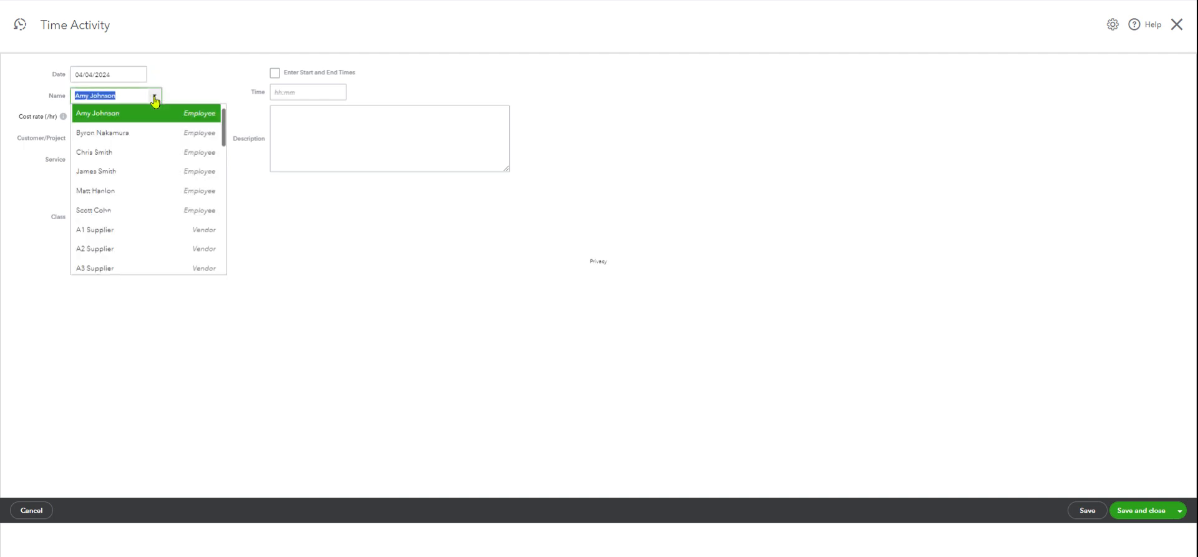
pyautogui.scroll(-3, 170, 208)
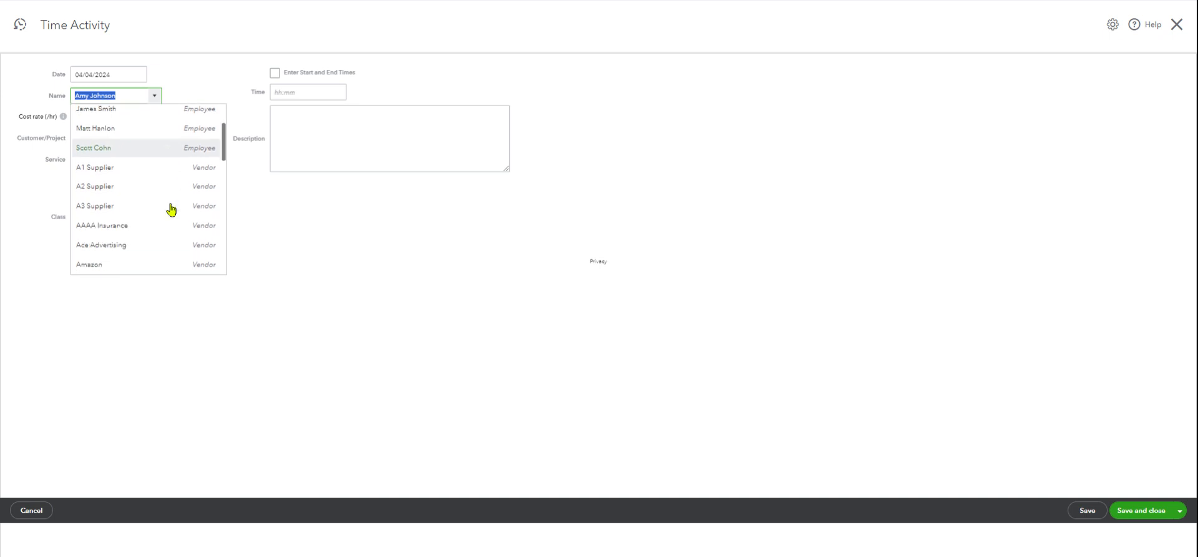
pyautogui.click(146, 246)
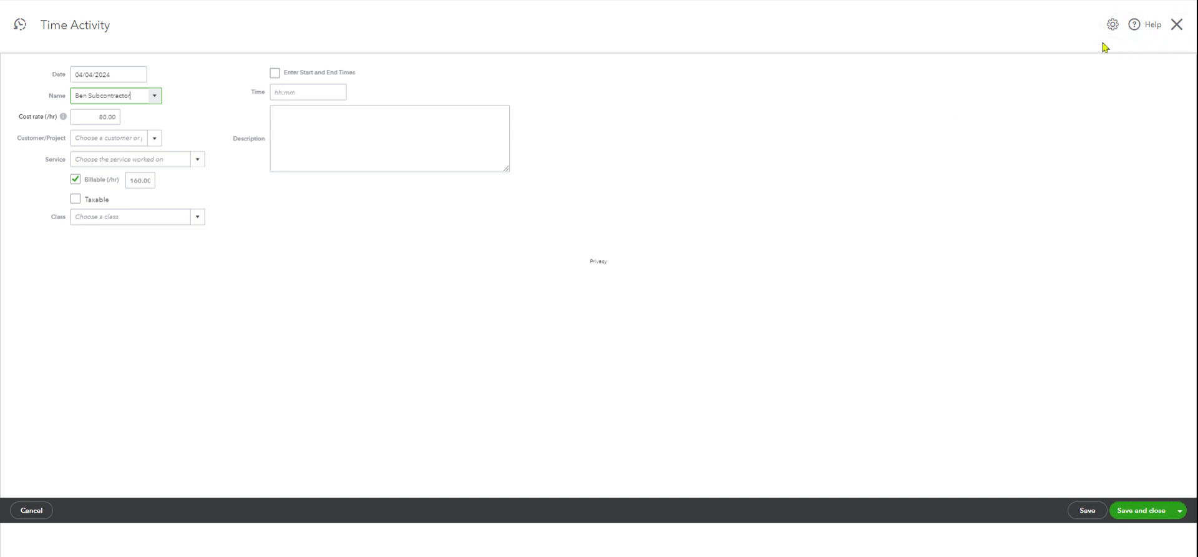
pyautogui.click(1177, 28)
pyautogui.click(641, 300)
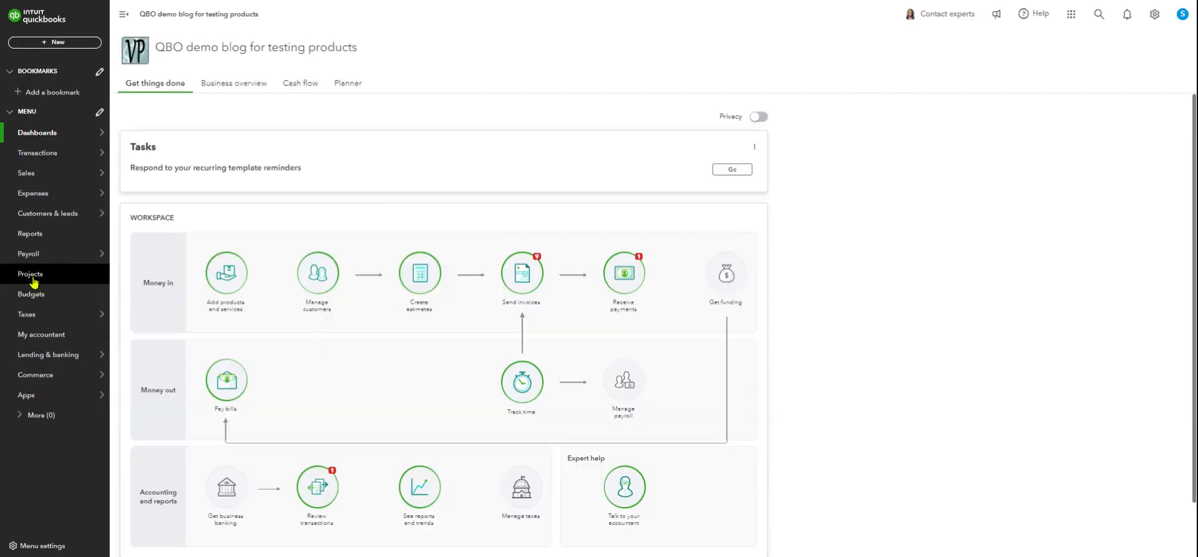
# - Open the first listed payroll employee's record for editing and look through its contact, address, notes and additional details
pyautogui.moveTo(35, 255)
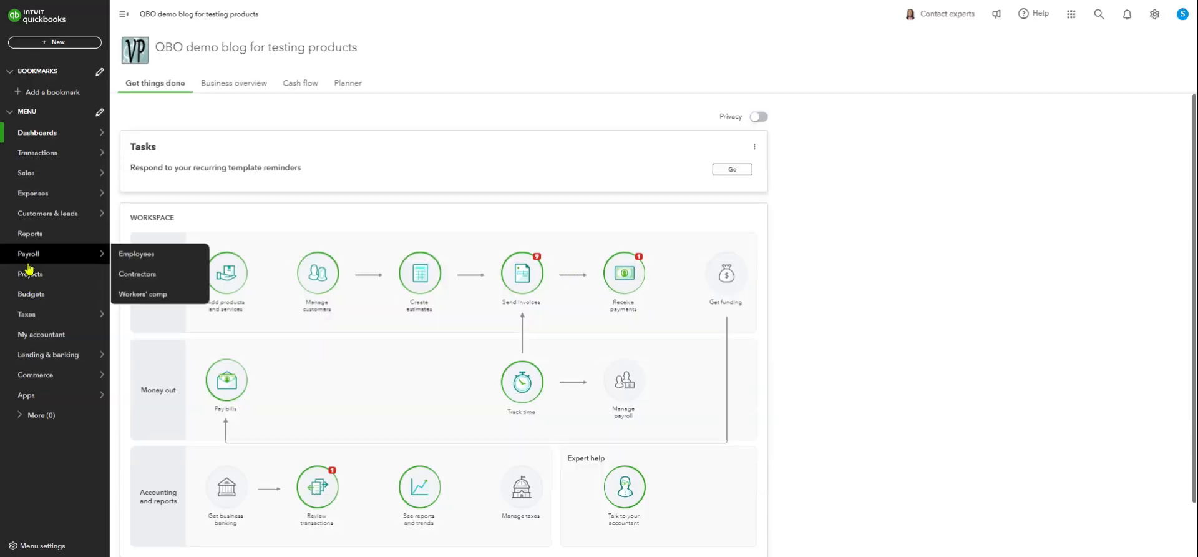
pyautogui.click(146, 254)
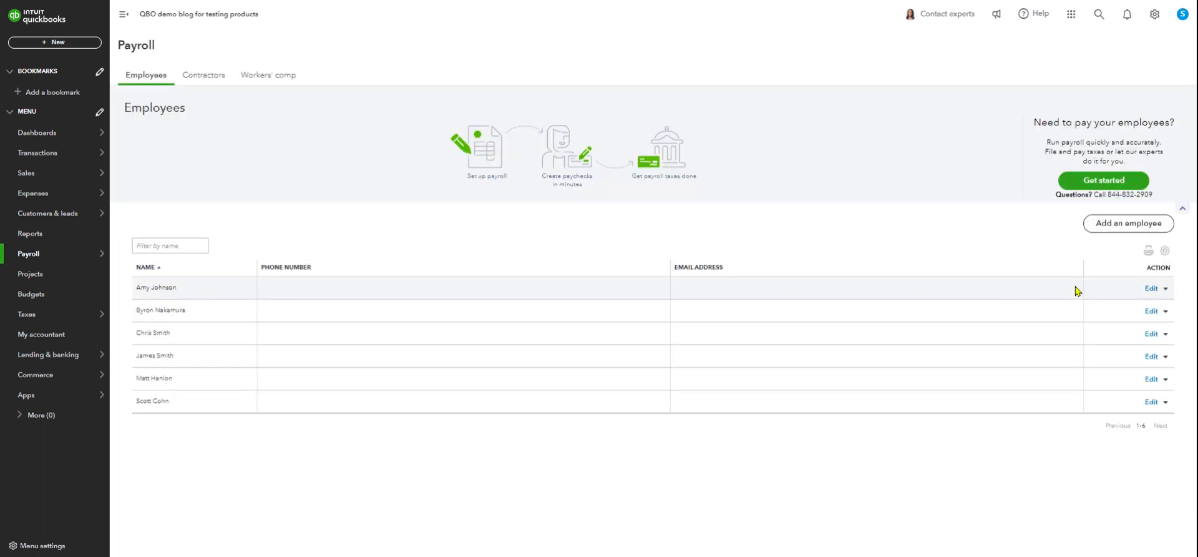
pyautogui.click(1152, 288)
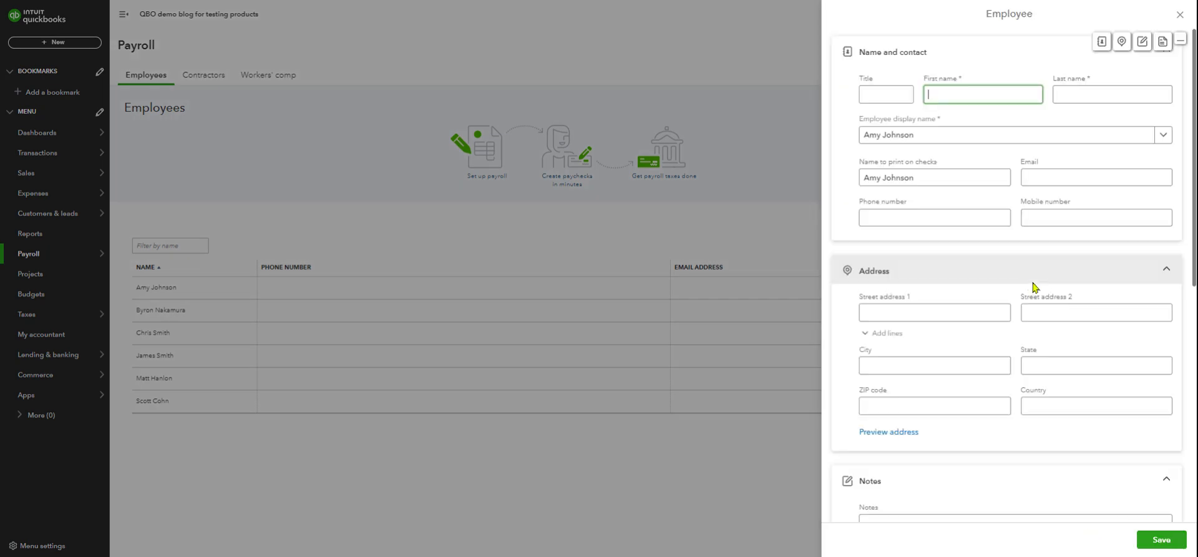
pyautogui.scroll(-7, 1030, 330)
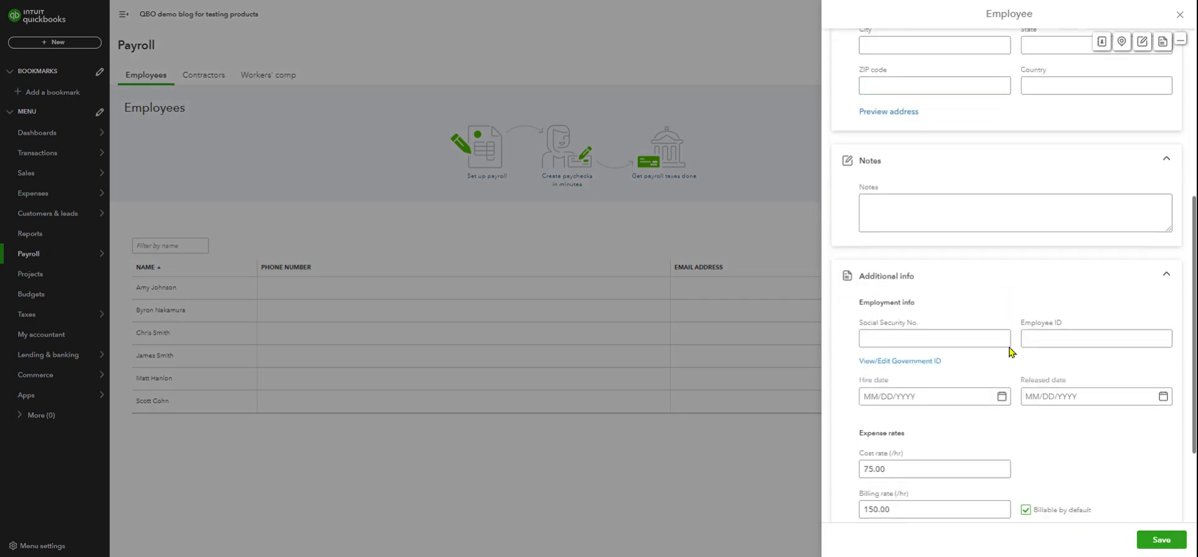
pyautogui.scroll(4, 1017, 181)
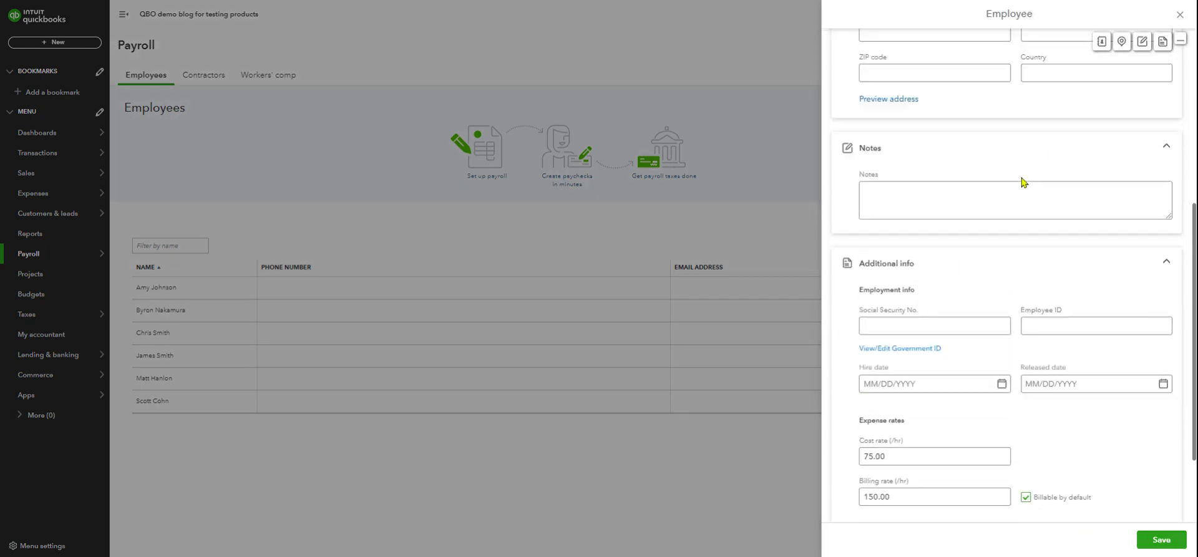
pyautogui.click(997, 217)
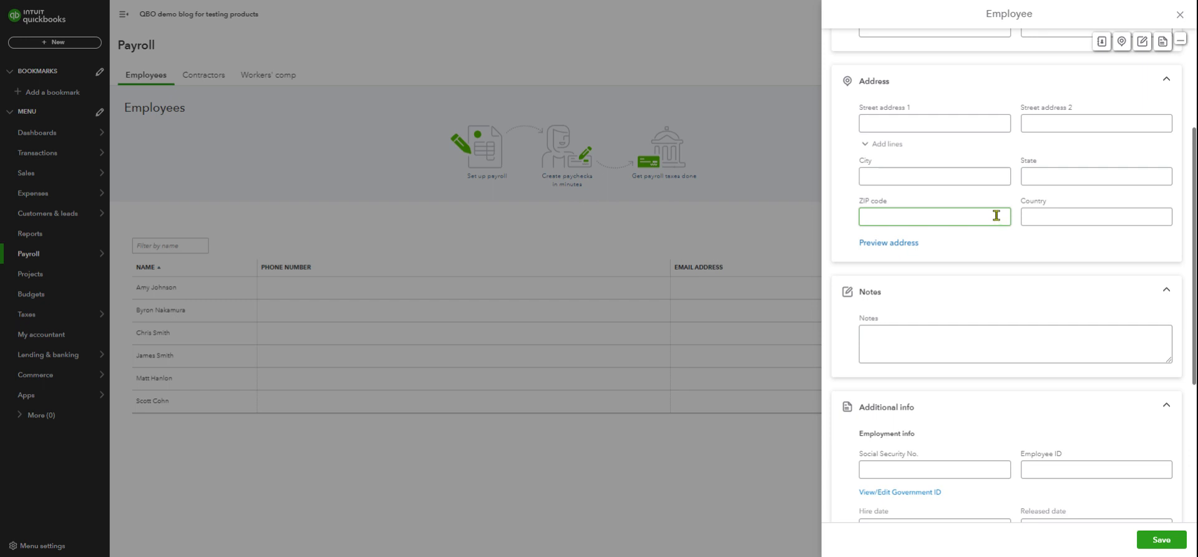
pyautogui.scroll(2, 997, 216)
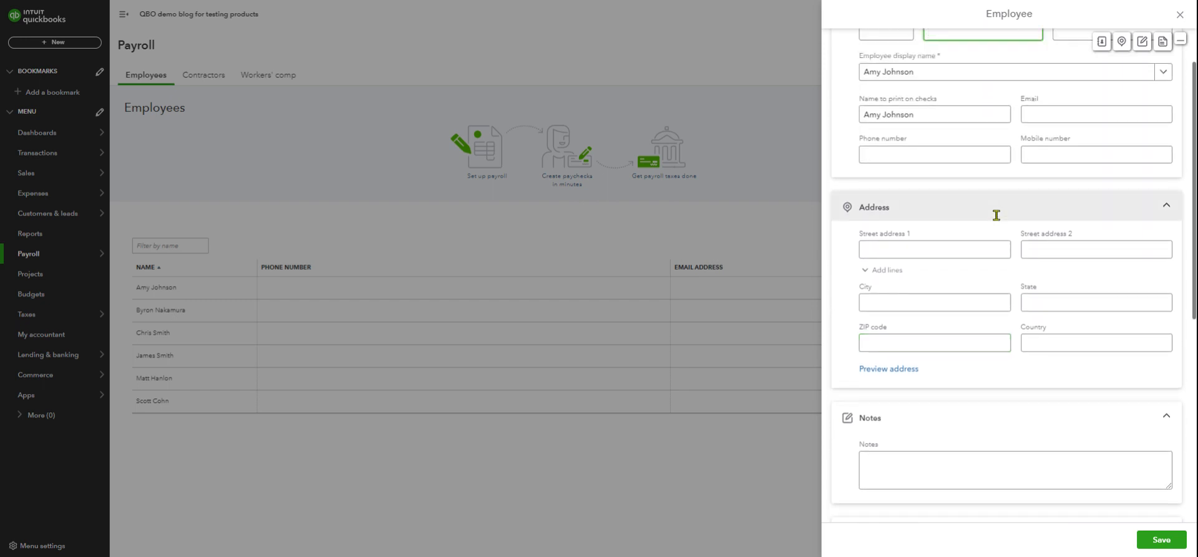
pyautogui.scroll(-6, 997, 220)
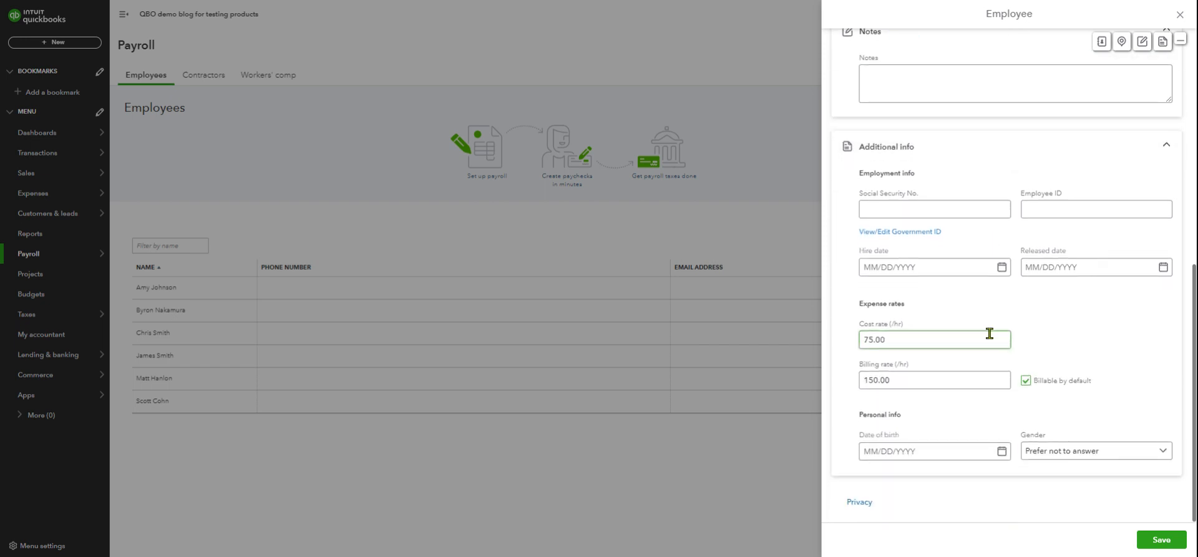
# - Check the employee's hourly cost rate and billing rate, and leave the record without saving
pyautogui.scroll(4, 961, 374)
pyautogui.scroll(-4, 973, 353)
pyautogui.click(908, 341)
pyautogui.click(915, 380)
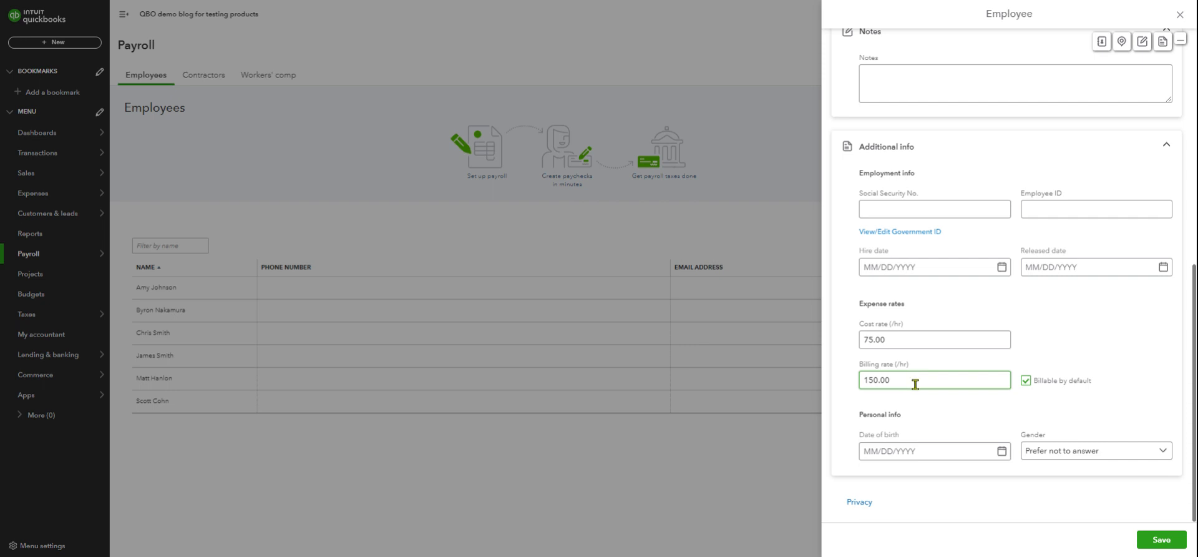
pyautogui.click(1180, 14)
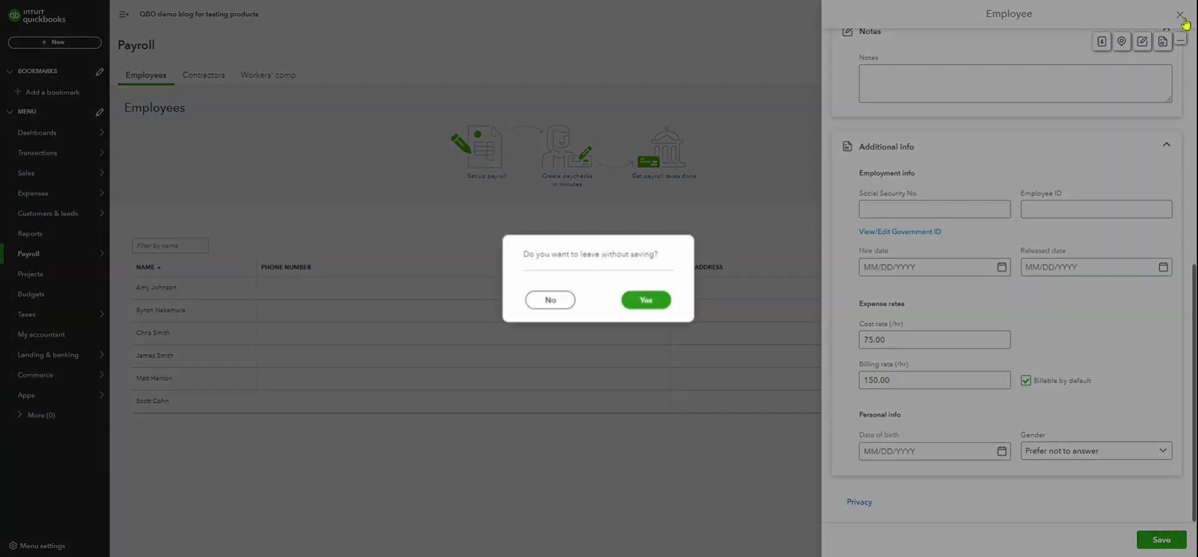
pyautogui.click(659, 294)
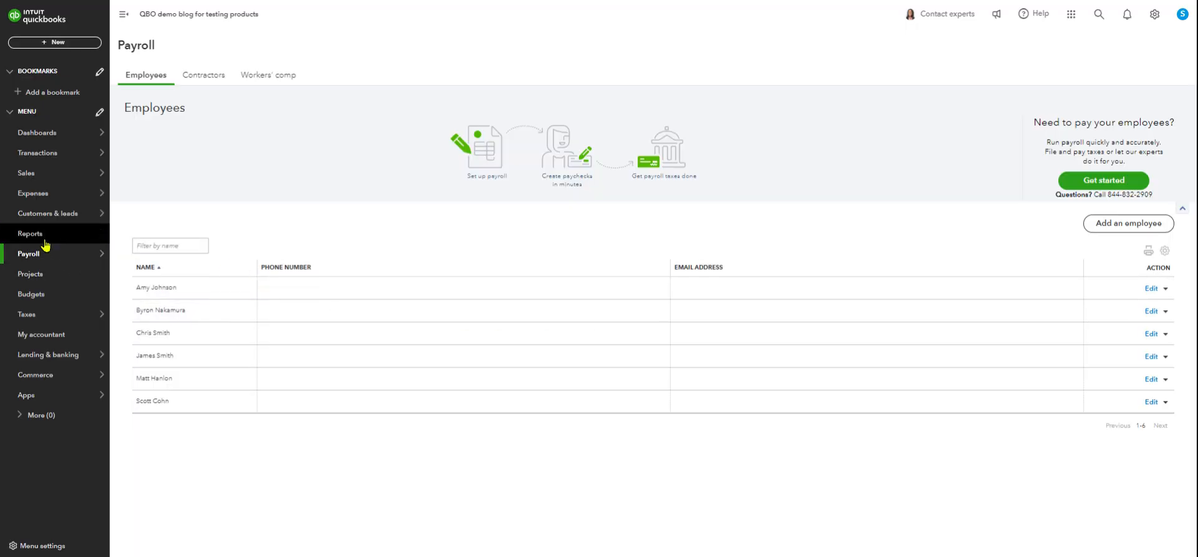
# - Open the subcontractor's record from the vendor list for editing
pyautogui.moveTo(41, 196)
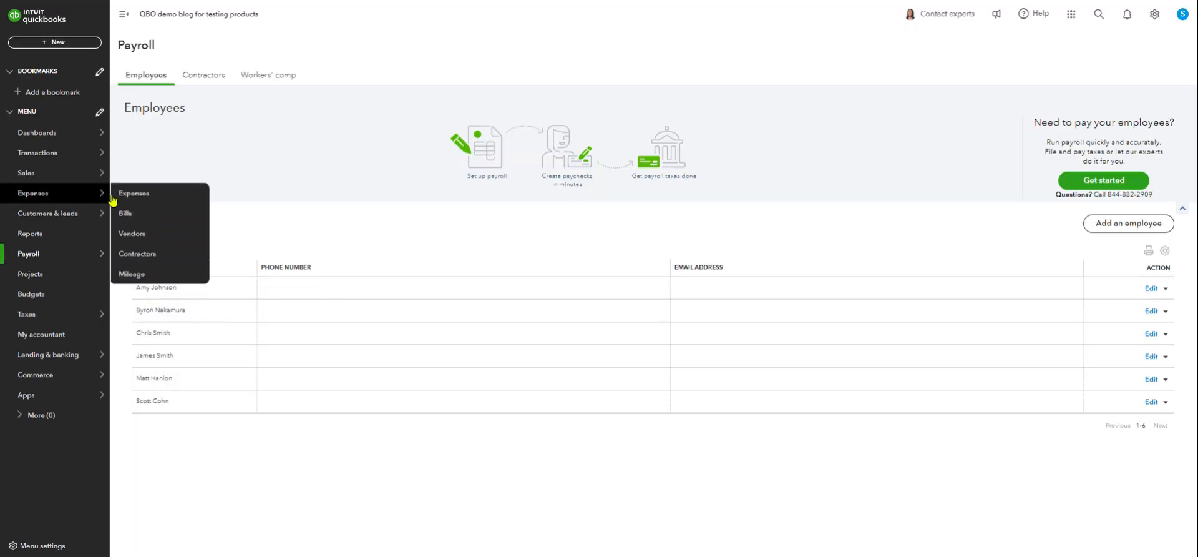
pyautogui.click(132, 234)
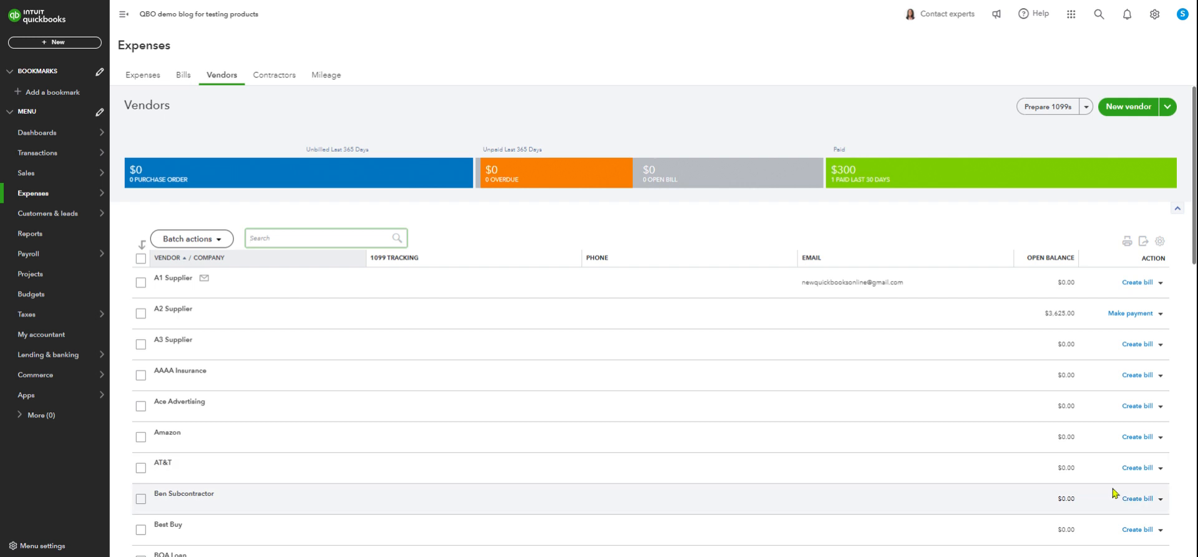
pyautogui.click(1160, 499)
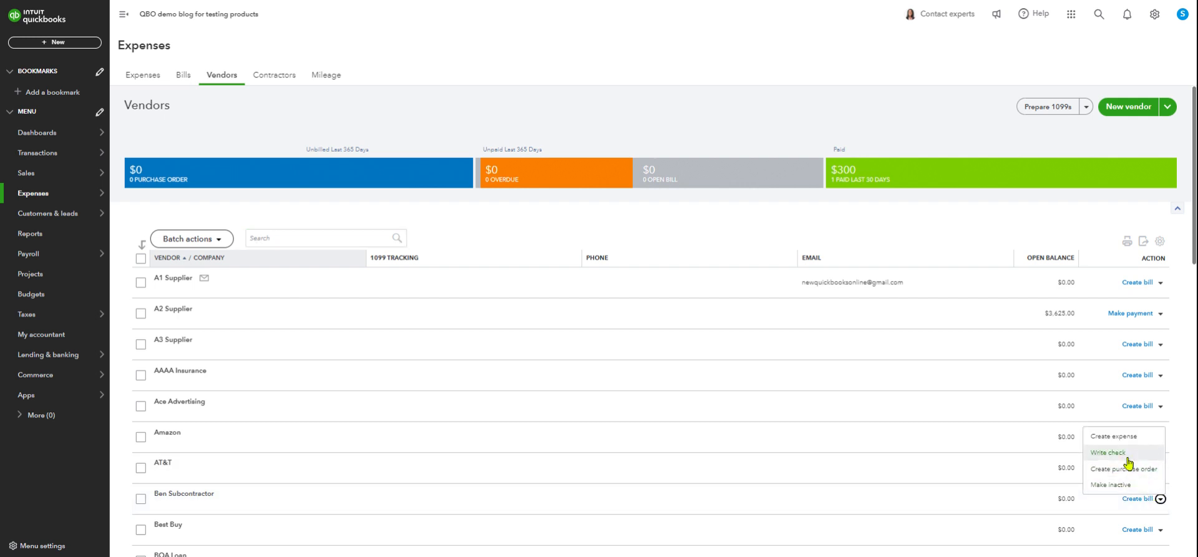
pyautogui.click(172, 493)
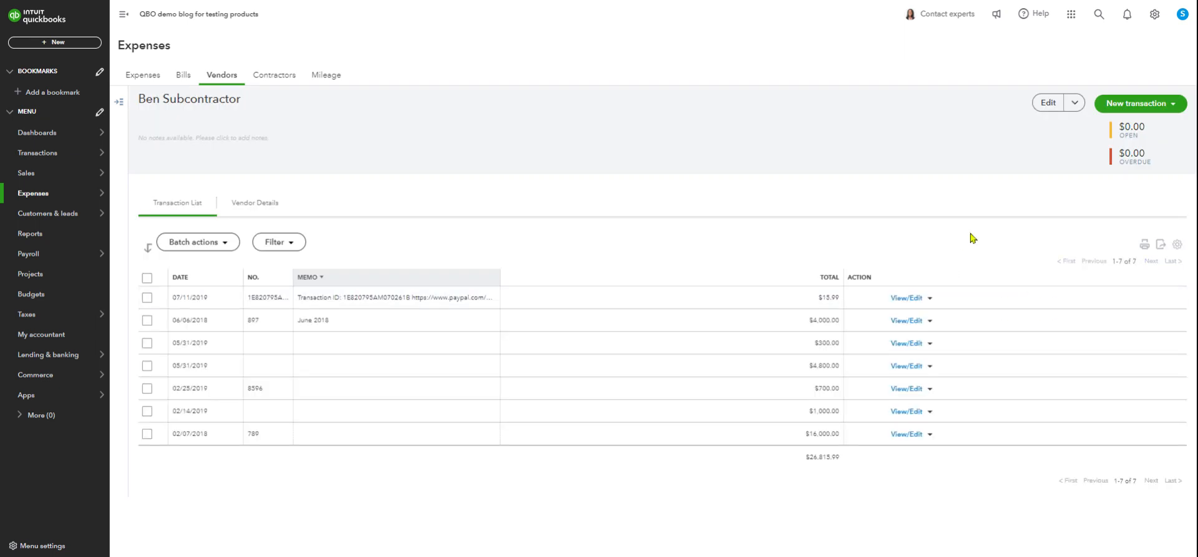
pyautogui.click(1044, 99)
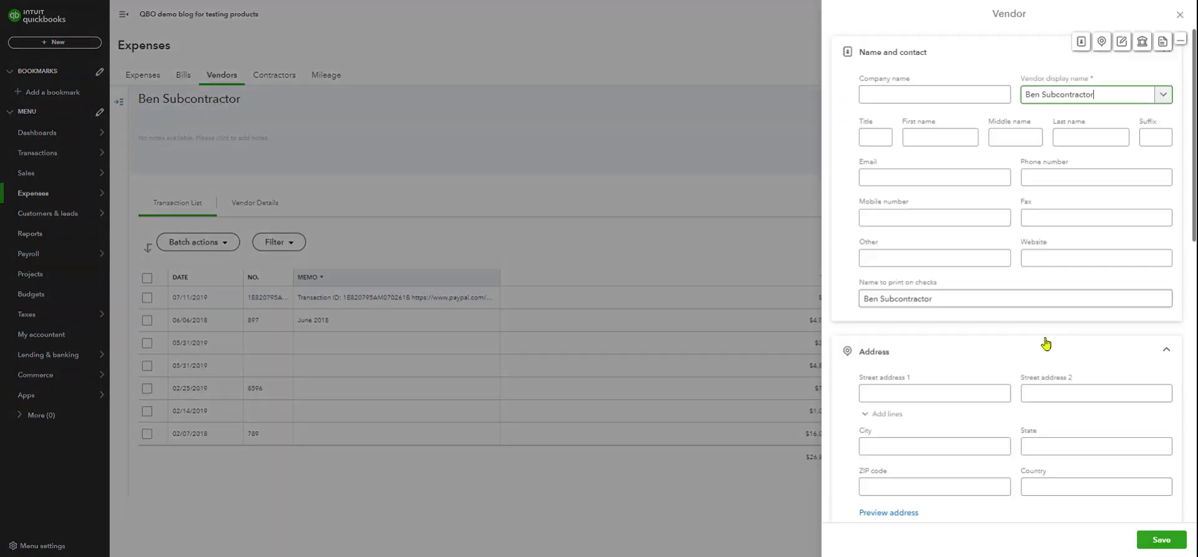
# - Check the subcontractor's hourly cost rate and billing rate under the expense rates, and close the vendor record
pyautogui.scroll(-9, 998, 353)
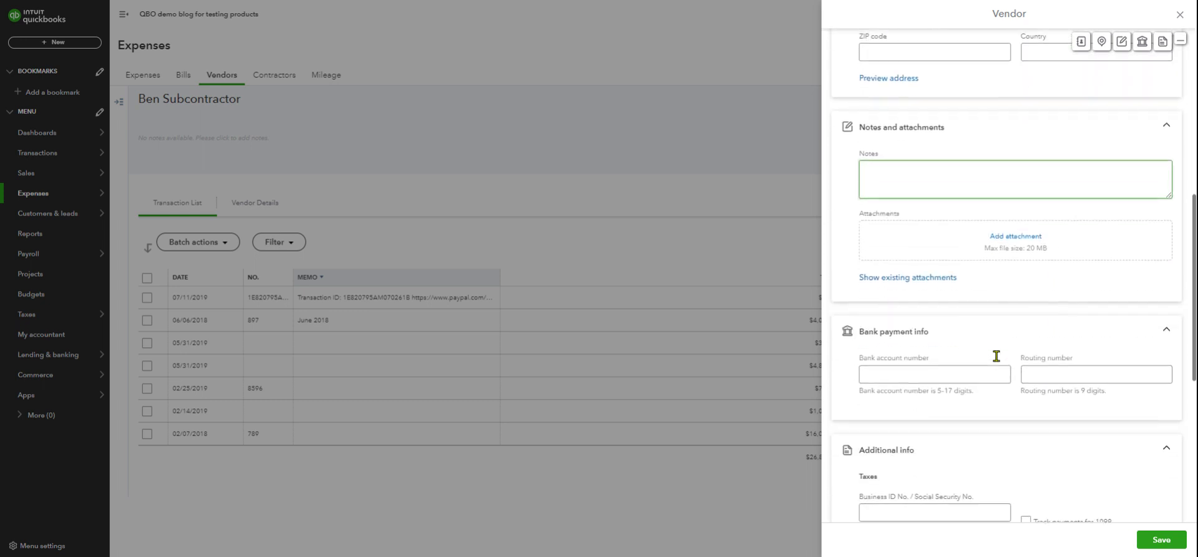
pyautogui.scroll(-3, 997, 356)
pyautogui.click(925, 277)
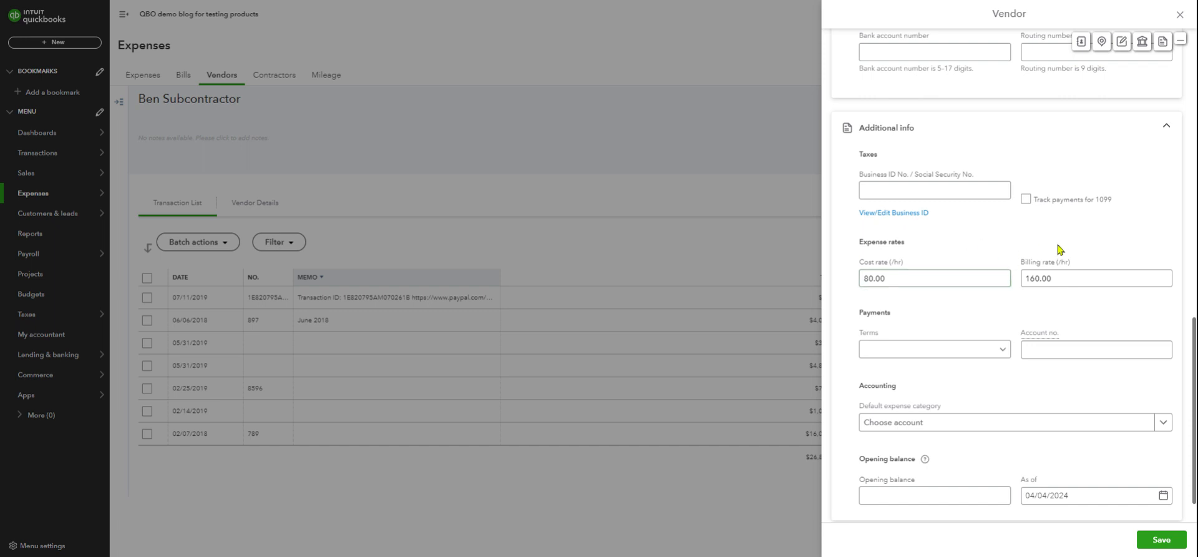
pyautogui.click(1039, 268)
pyautogui.click(1180, 15)
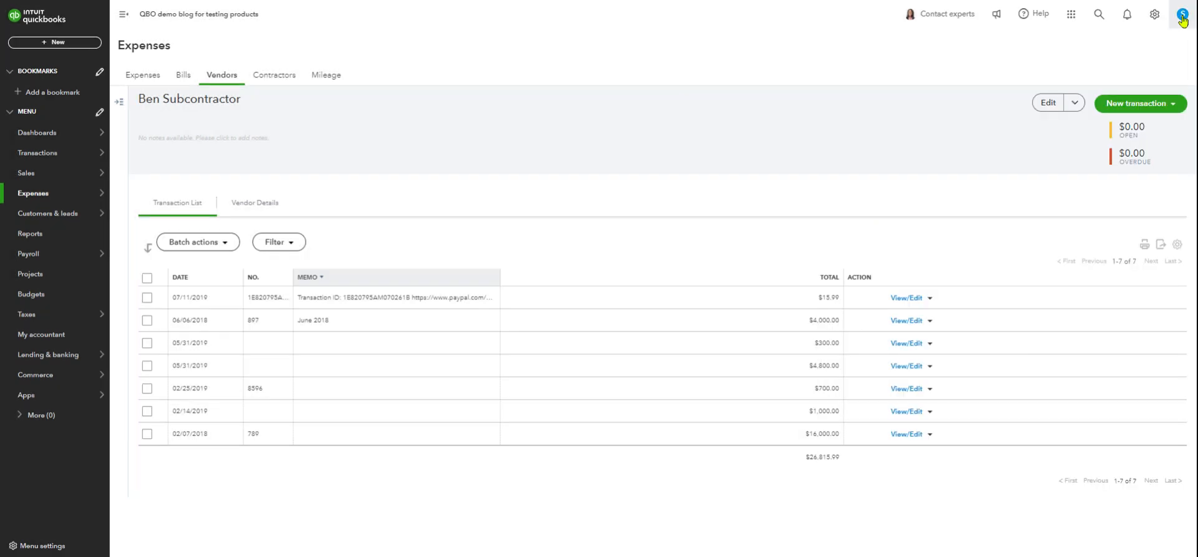
# - Start a new single time activity and assign it to the Crystal Ball project
pyautogui.click(74, 43)
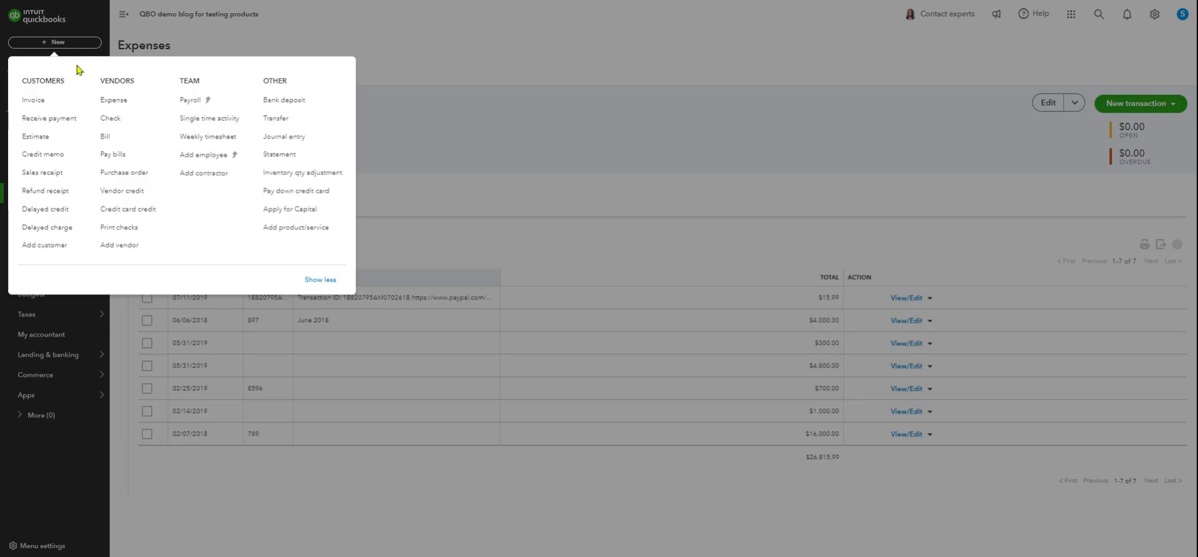
pyautogui.click(198, 119)
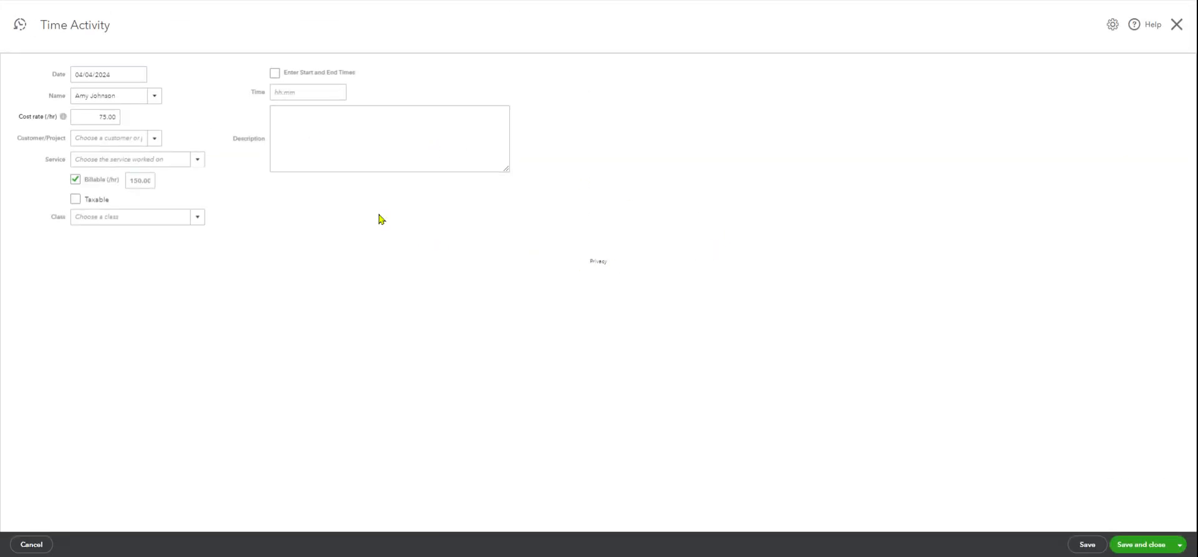
pyautogui.click(155, 138)
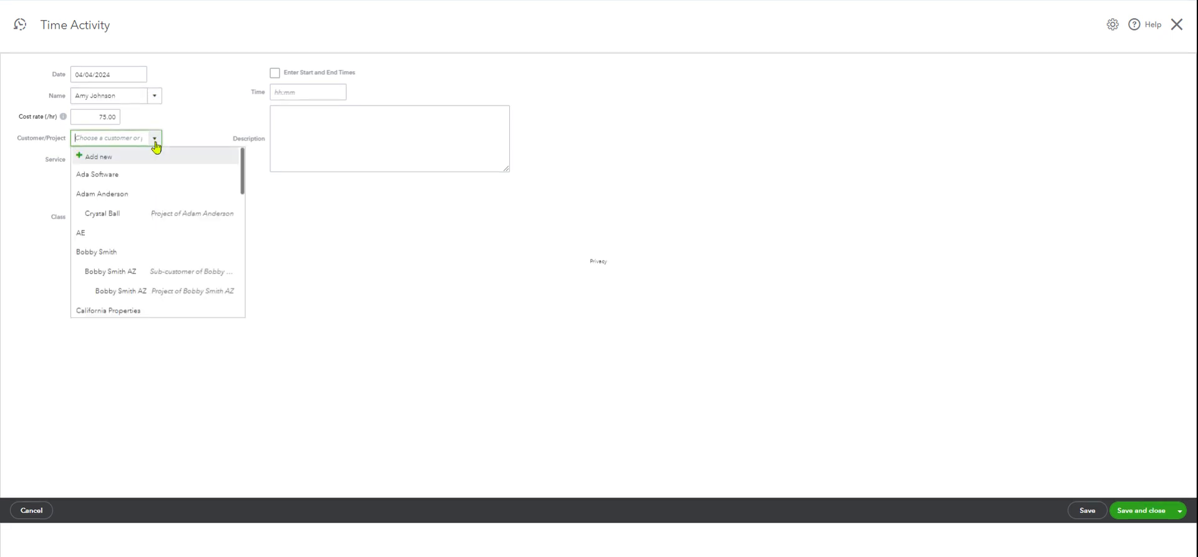
pyautogui.click(113, 218)
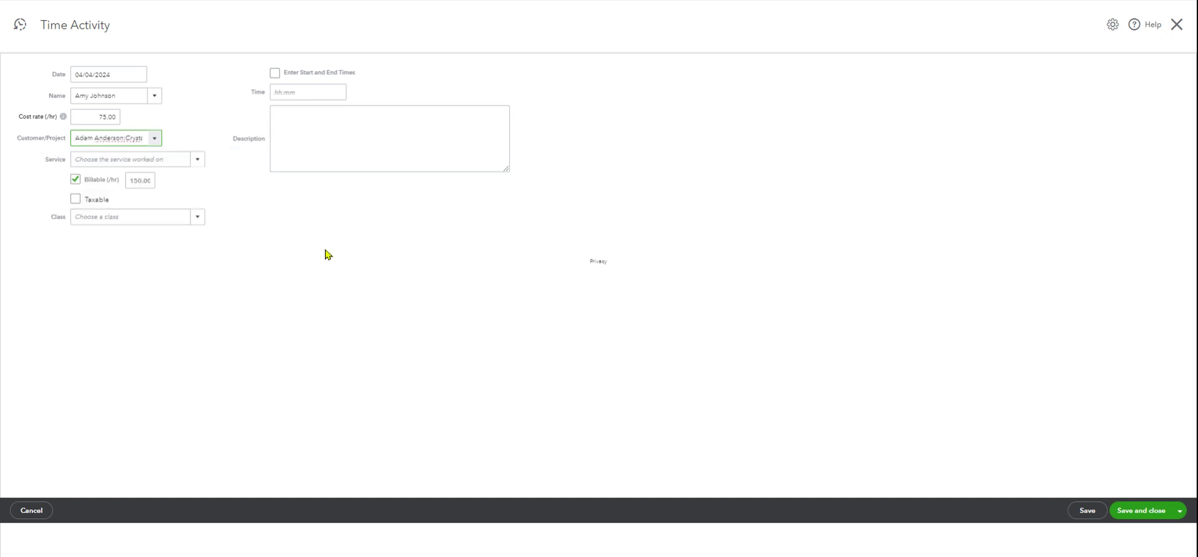
# - Set the time activity's service to item 1234, Billable Time, under 1Location:101 Location, and review the other service choices
pyautogui.click(198, 162)
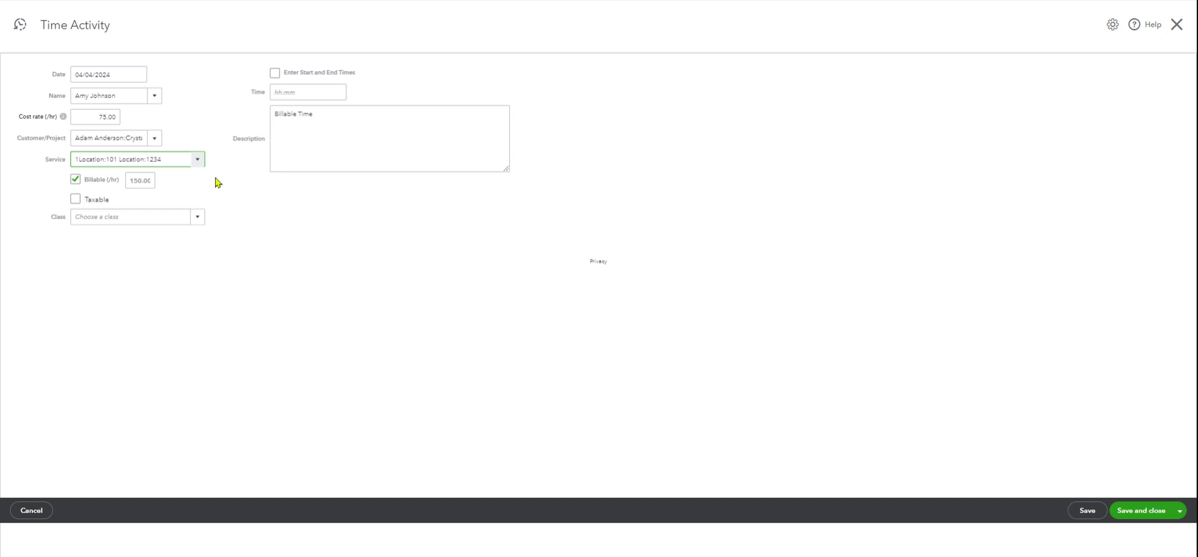
pyautogui.click(199, 161)
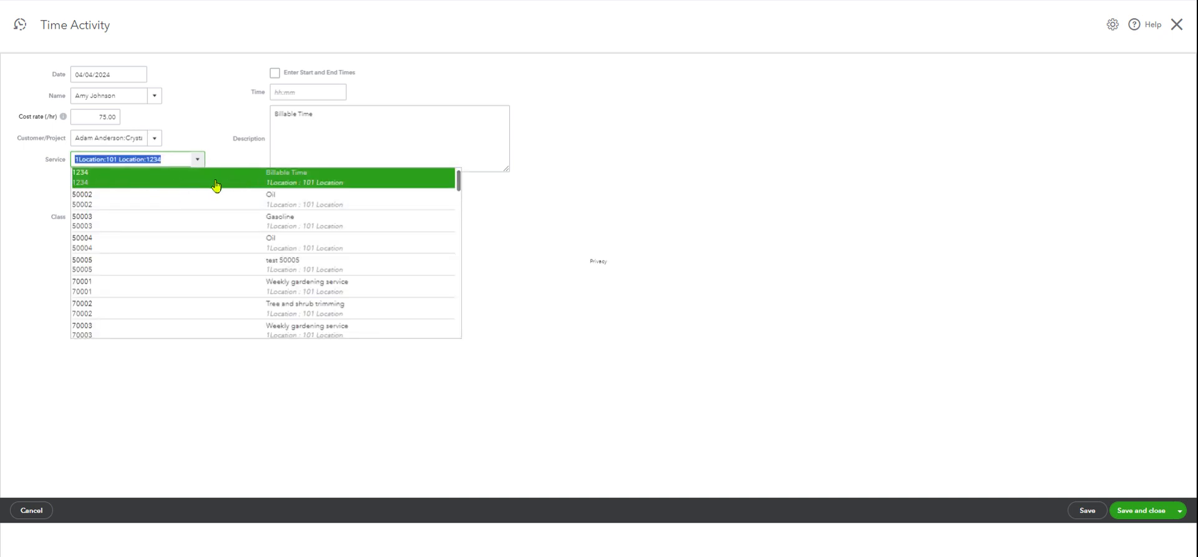
pyautogui.click(556, 319)
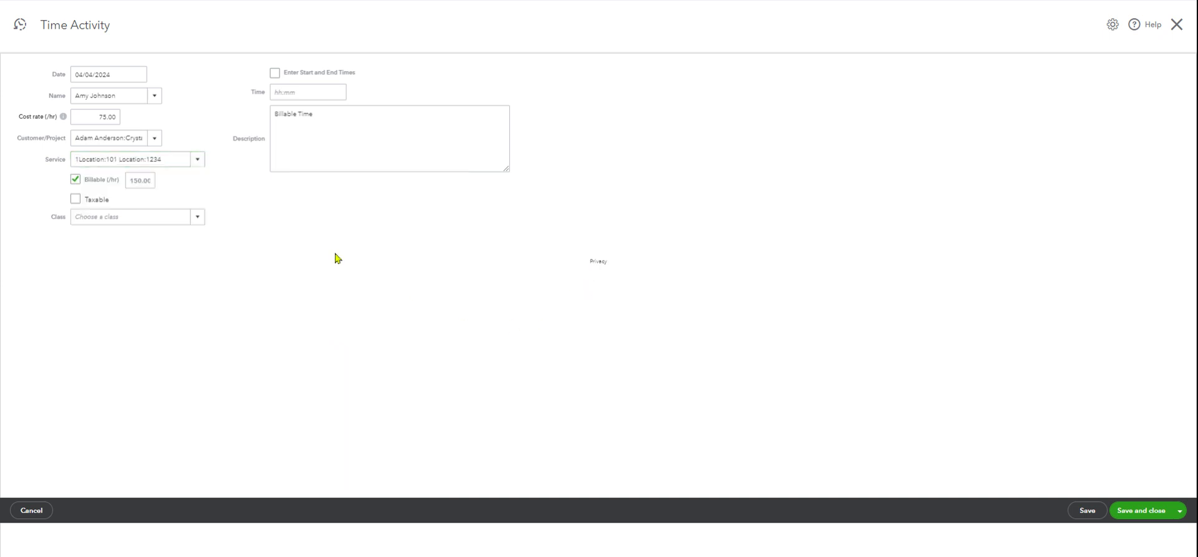
pyautogui.click(197, 161)
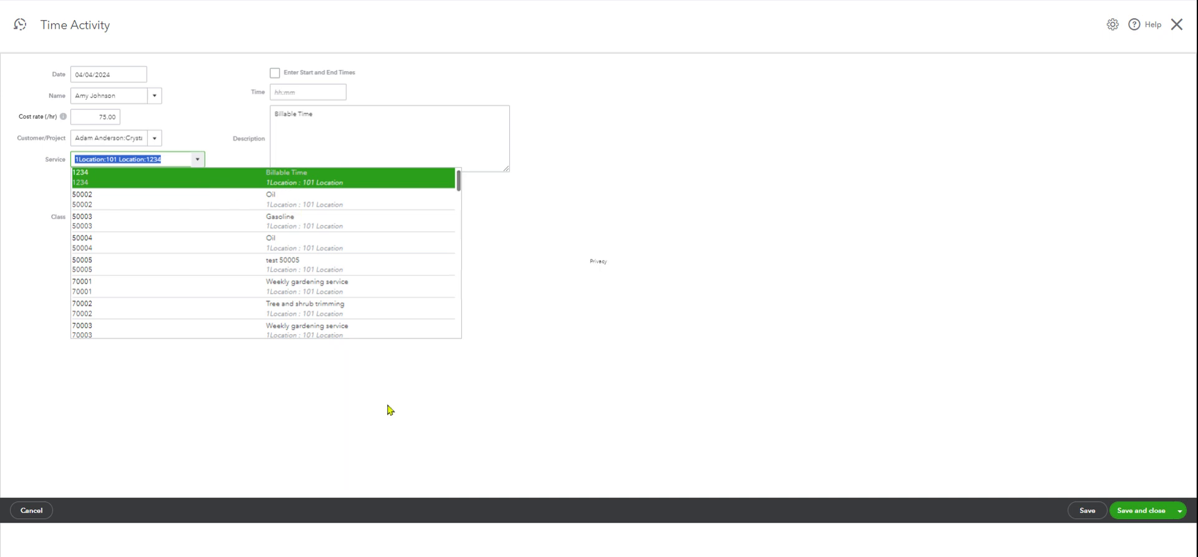
pyautogui.click(368, 388)
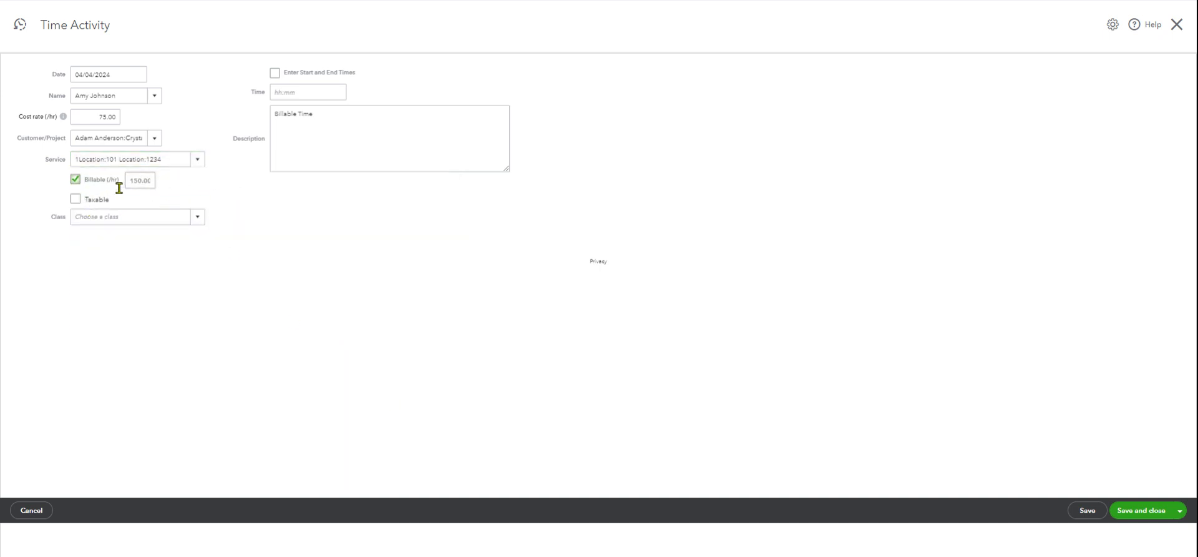
# - Keep the time activity marked as billable and set its class to Services
pyautogui.click(76, 180)
pyautogui.click(76, 179)
pyautogui.click(197, 216)
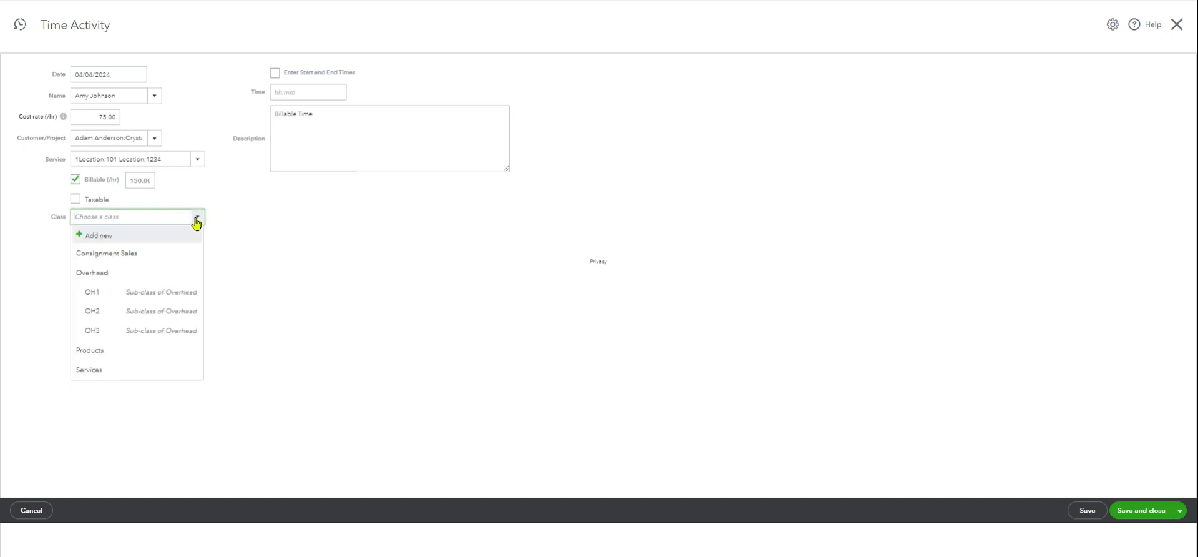
pyautogui.click(109, 371)
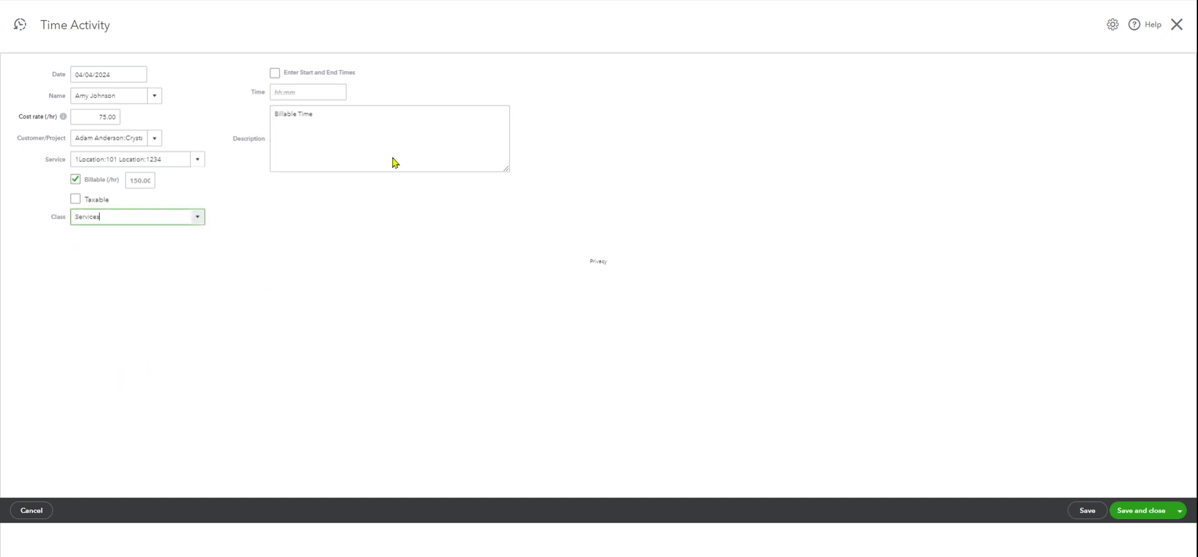
# - Enter 5:00 hours for the time activity, keeping the Billable Time description and the first listed employee as the name
pyautogui.click(315, 93)
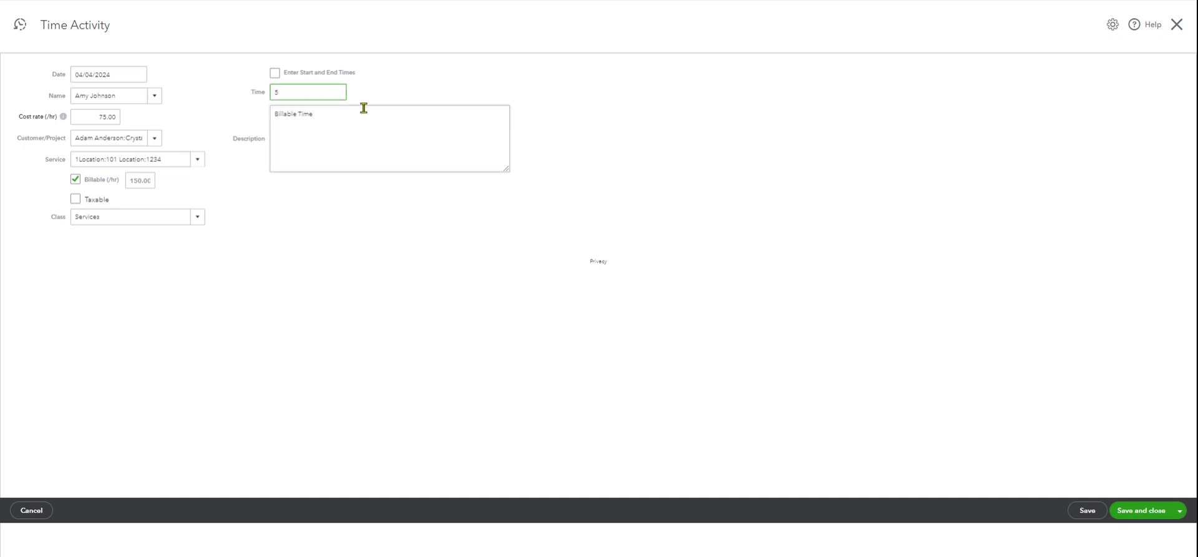
pyautogui.click(314, 158)
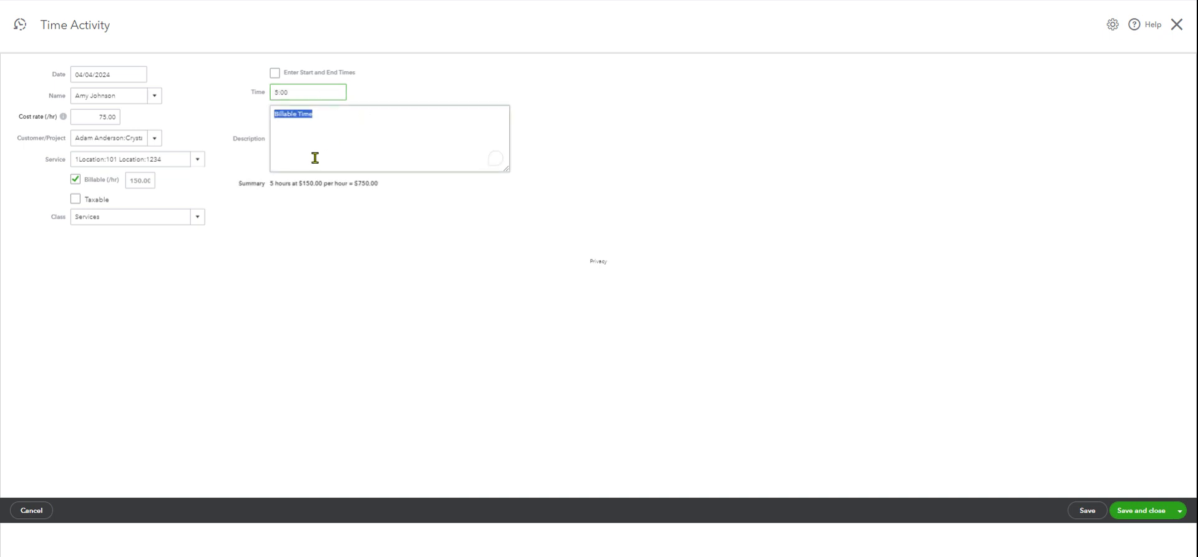
pyautogui.click(335, 251)
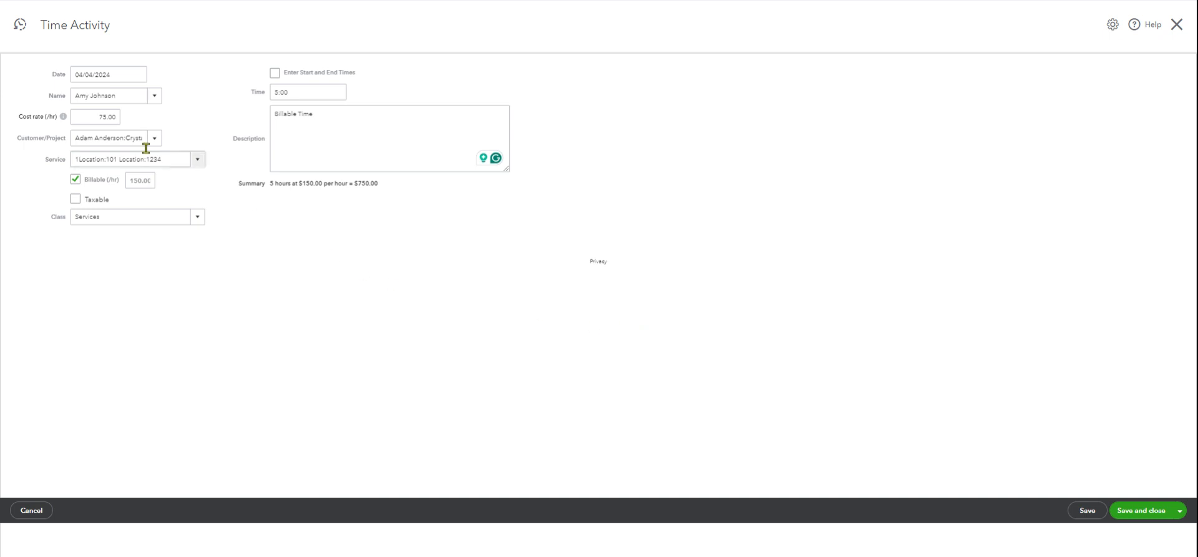
pyautogui.click(156, 96)
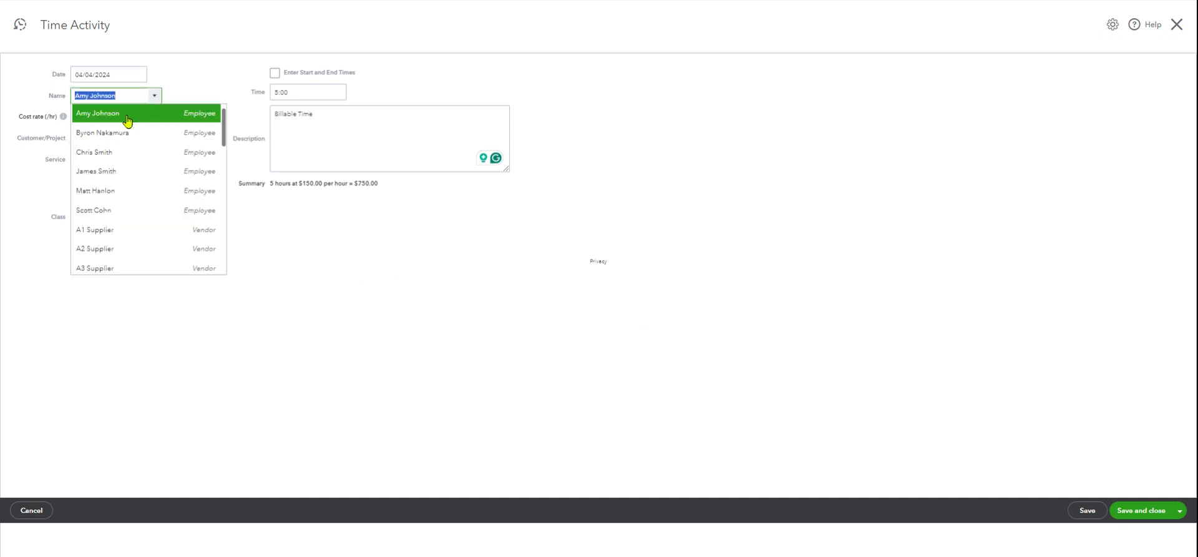
pyautogui.click(127, 117)
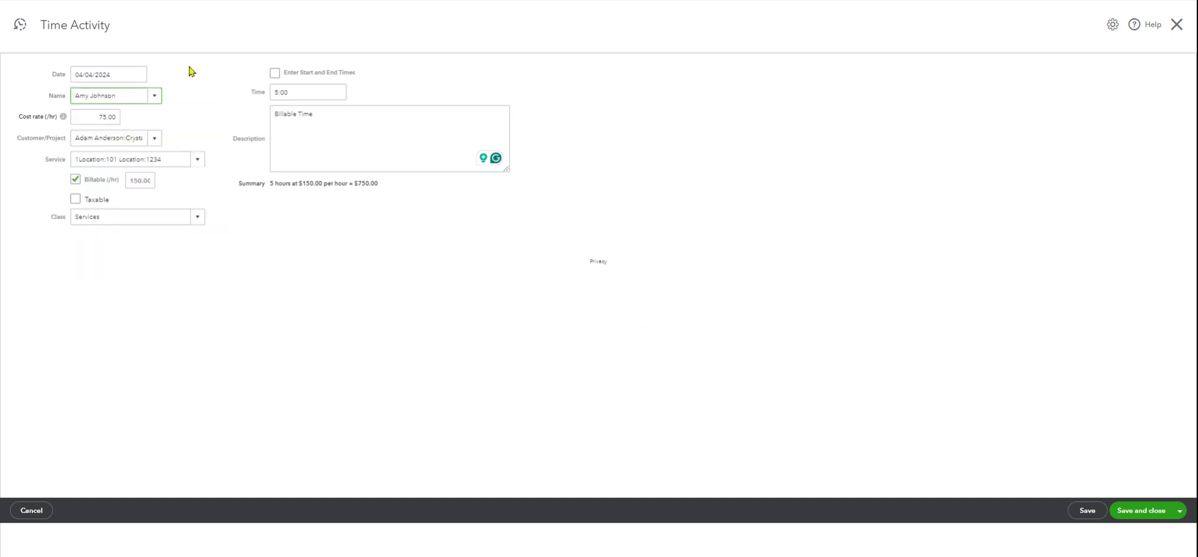
# - Keep the Crystal Ball project on the employee's time activity and save and close it
pyautogui.click(155, 139)
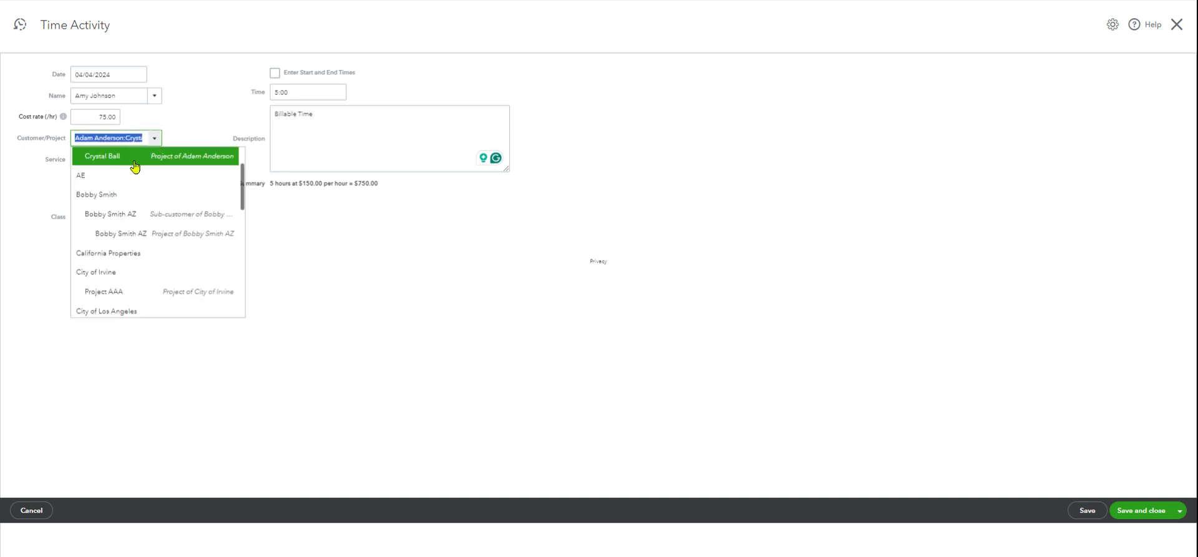
pyautogui.click(196, 117)
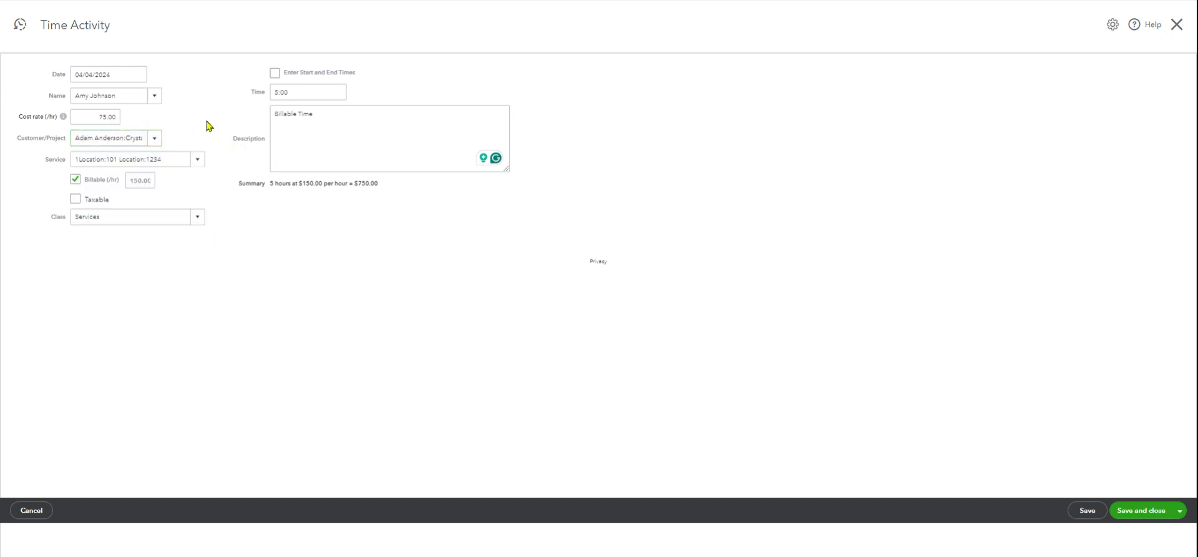
pyautogui.click(1147, 510)
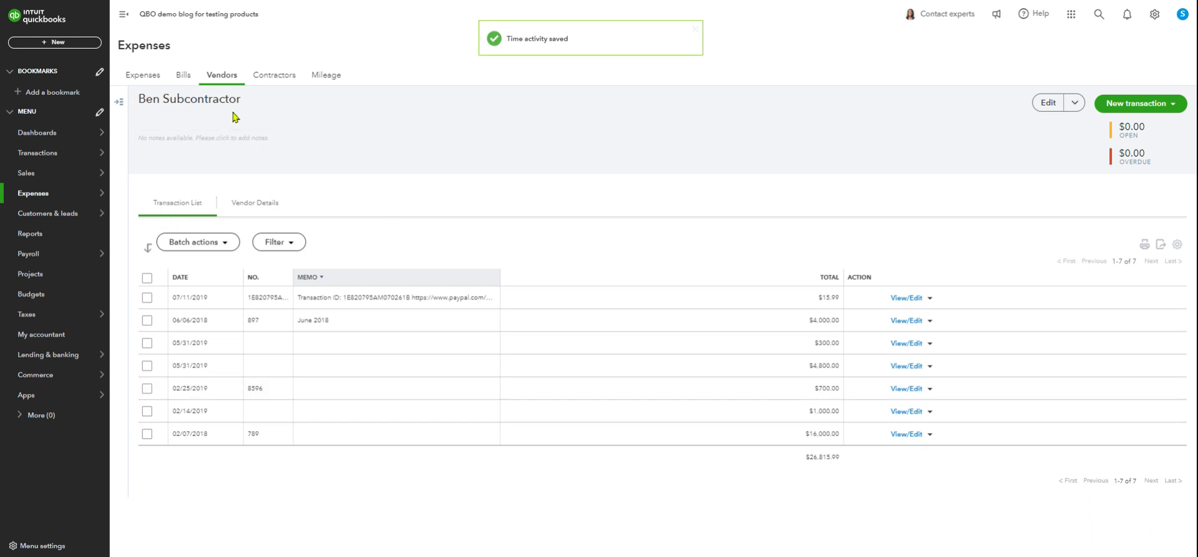
# - Start a new single time activity and choose the subcontractor from the vendor entries as its name
pyautogui.click(73, 42)
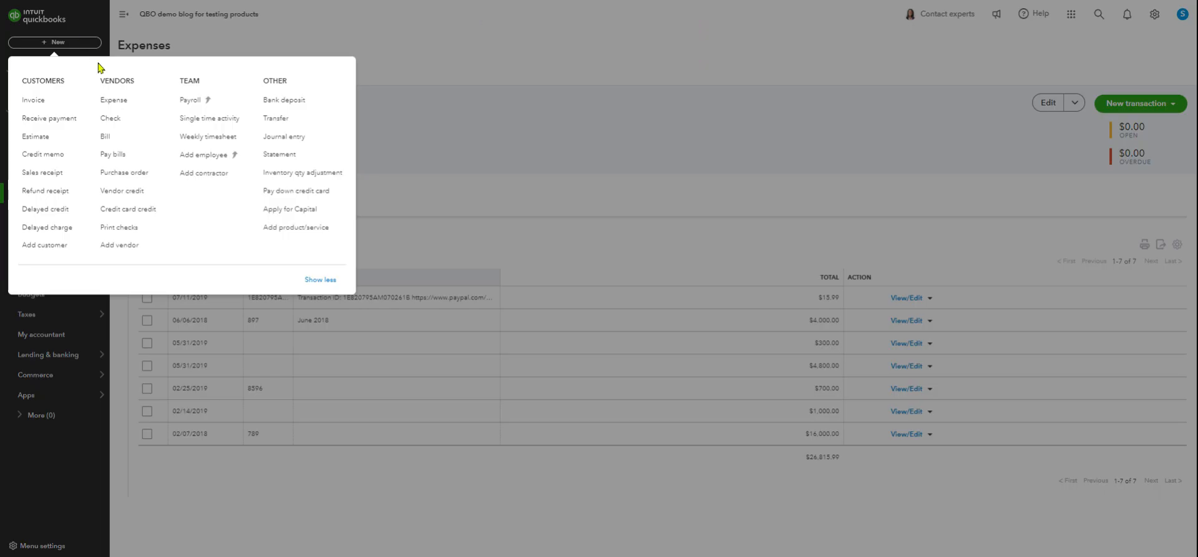
pyautogui.click(188, 118)
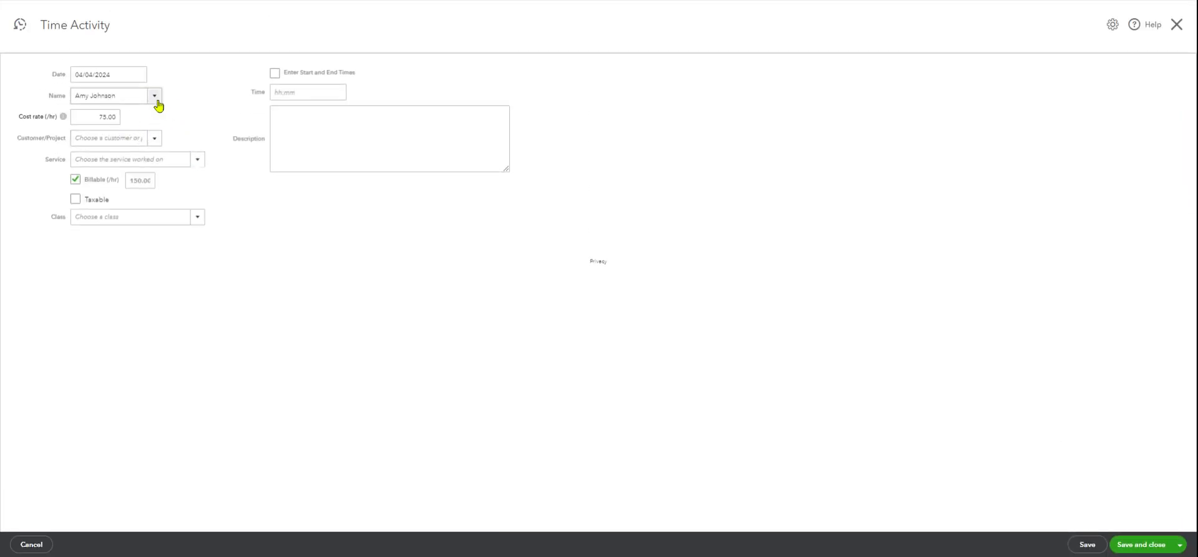
pyautogui.click(156, 96)
pyautogui.scroll(-3, 147, 191)
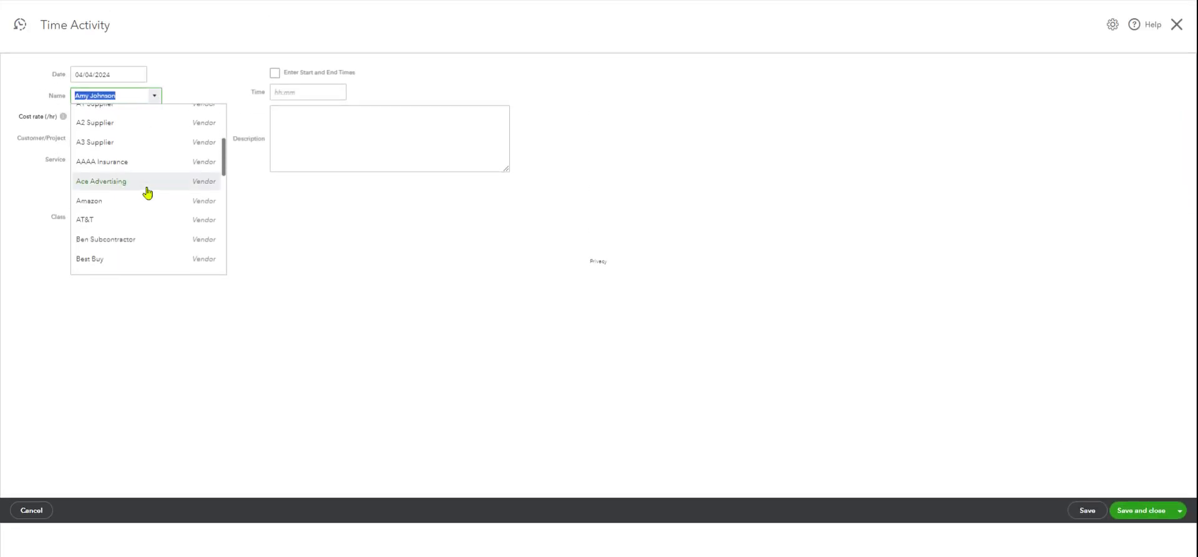
pyautogui.click(142, 244)
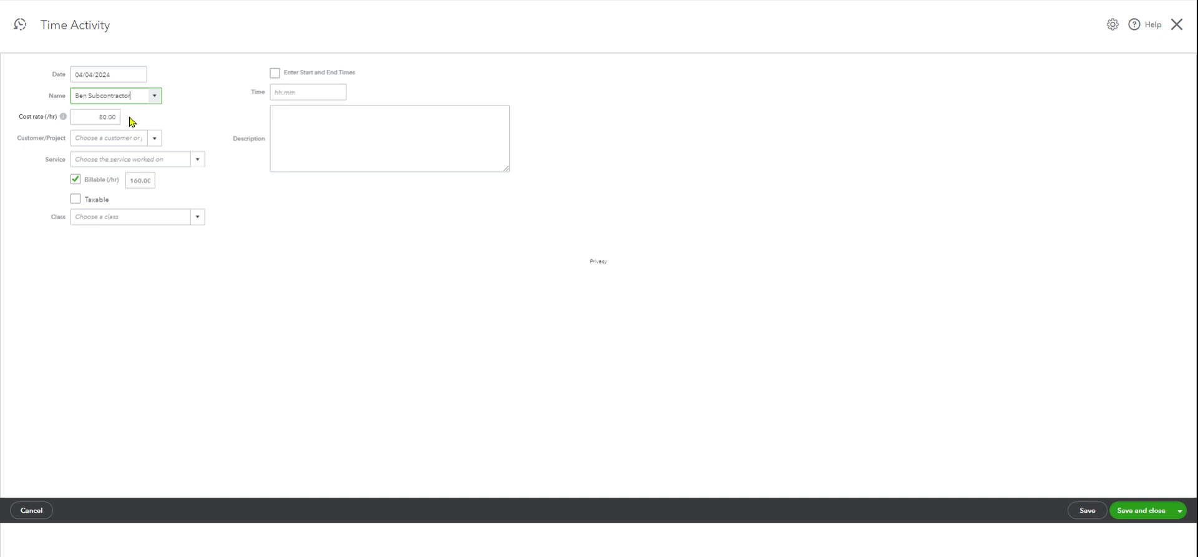
# - Assign the subcontractor's time activity to the Crystal Ball project with service item 1234, Billable Time, under 1Location:101 Location
pyautogui.click(156, 139)
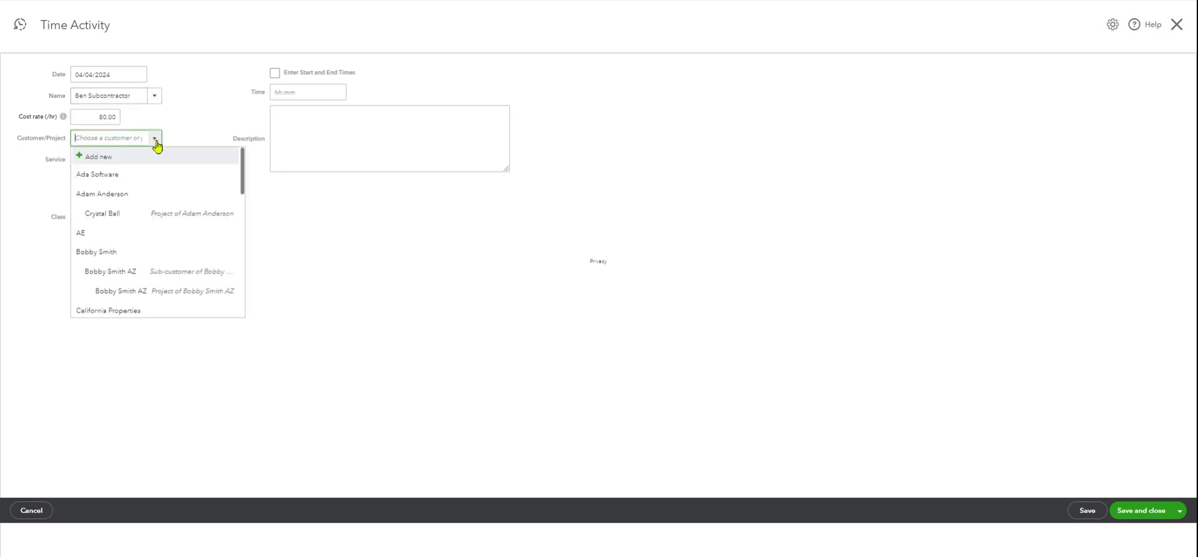
pyautogui.click(126, 223)
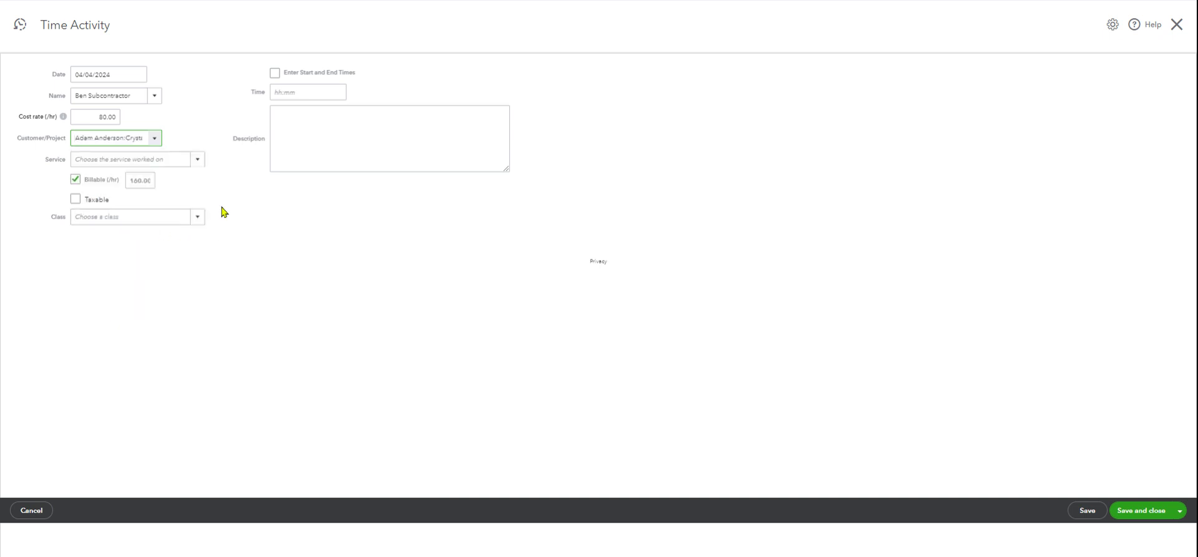
pyautogui.click(199, 162)
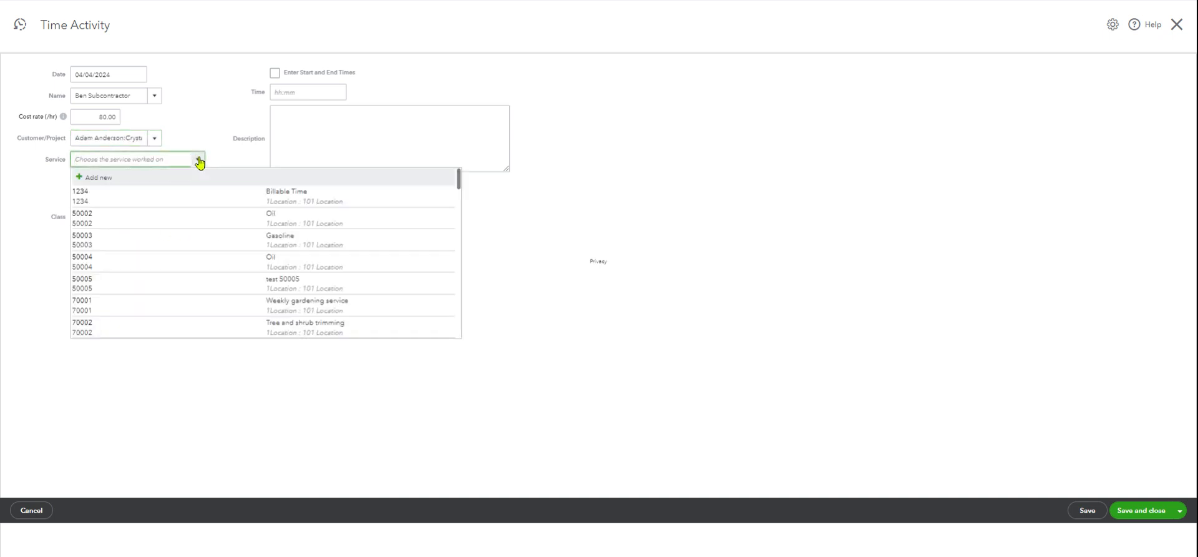
pyautogui.click(221, 198)
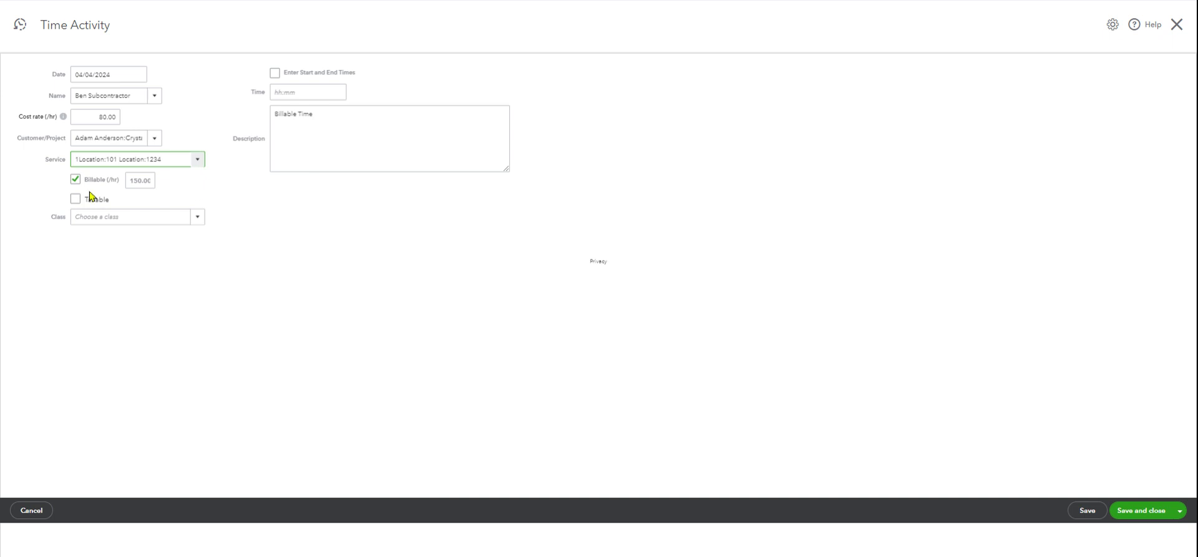
# - Set the subcontractor's time activity to class Services with 6:00 hours, and save and close it
pyautogui.click(198, 218)
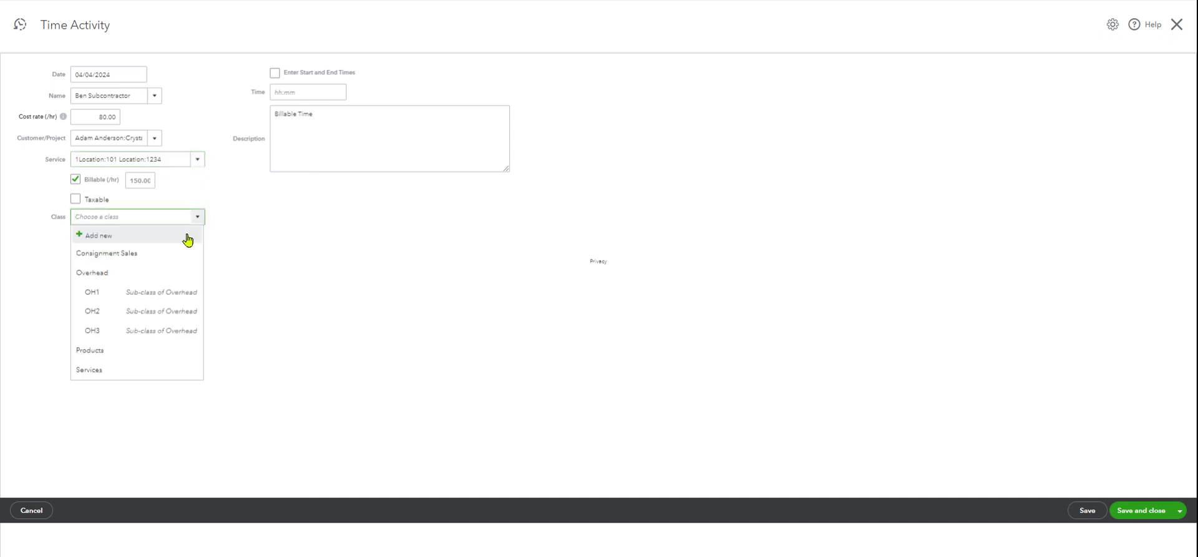
pyautogui.click(108, 369)
pyautogui.click(298, 93)
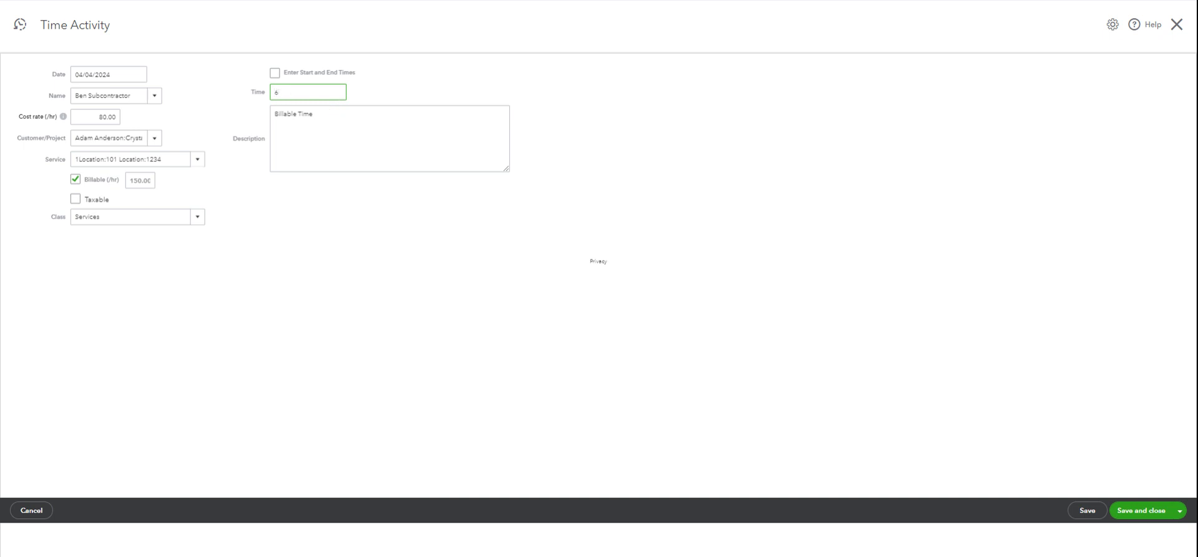
pyautogui.click(345, 281)
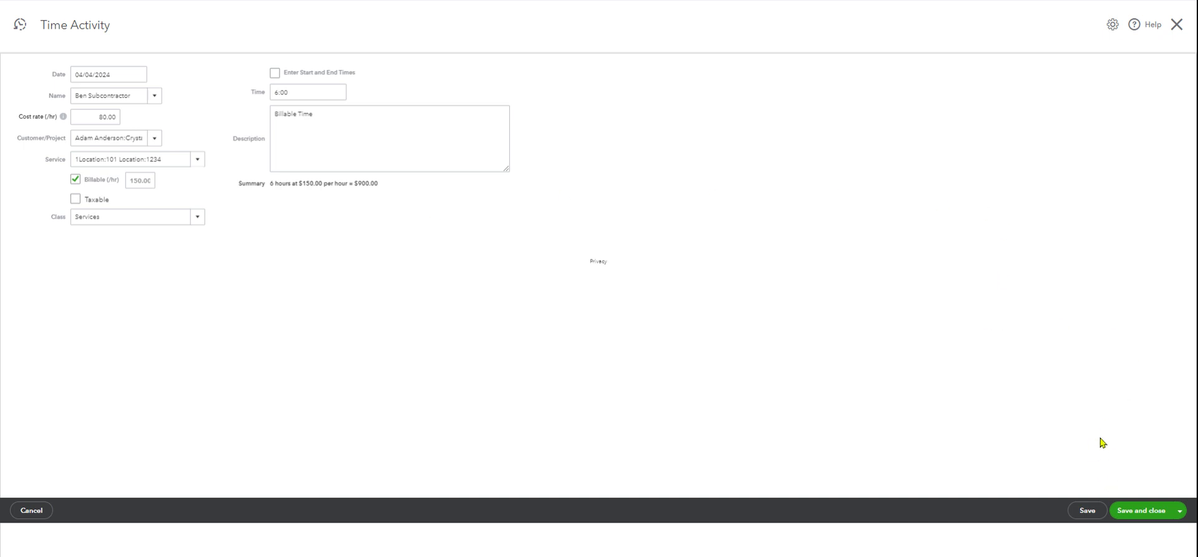
pyautogui.click(1155, 511)
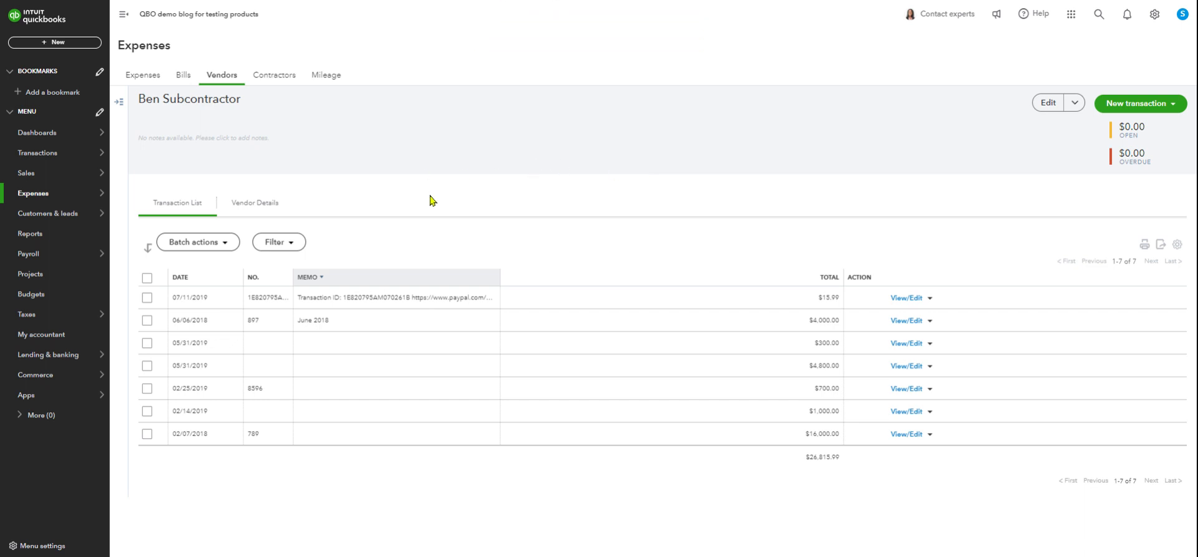
# - Open the customer list and create an invoice for the customer who owns the Crystal Ball project
pyautogui.moveTo(40, 141)
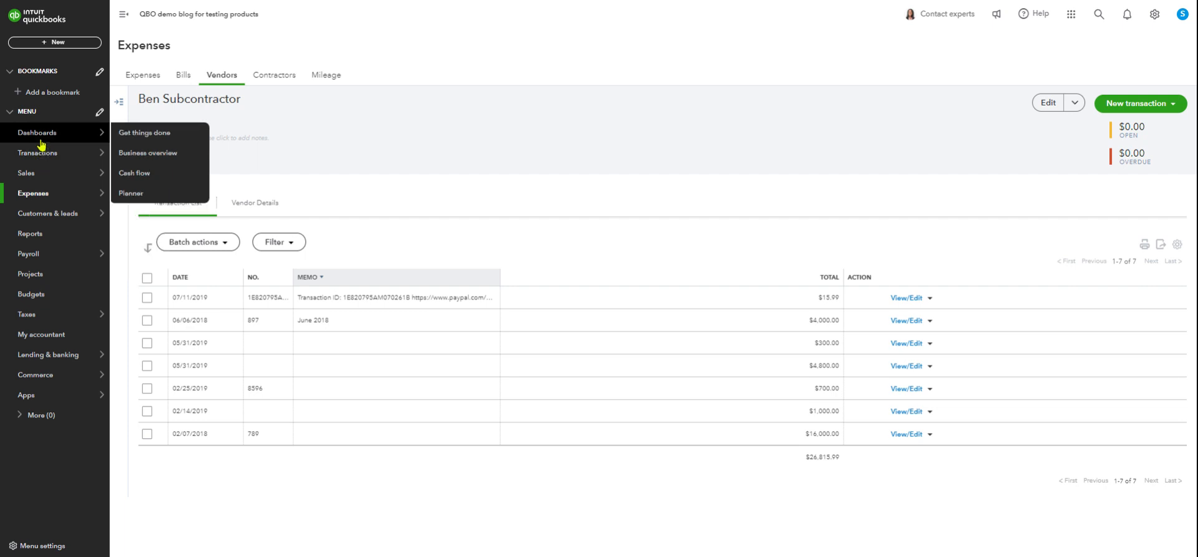
pyautogui.moveTo(31, 180)
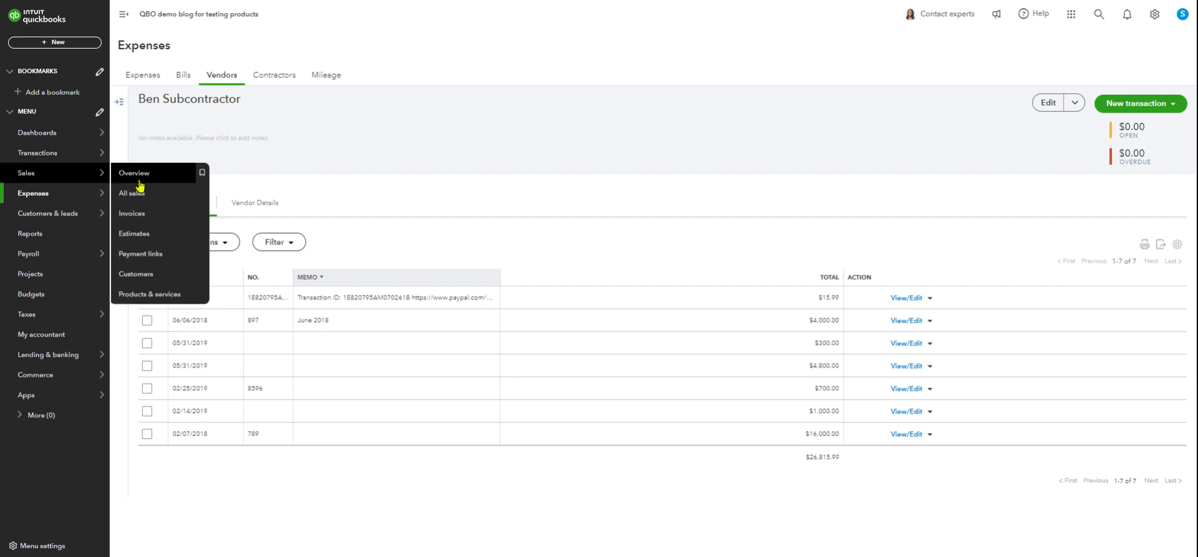
pyautogui.click(138, 275)
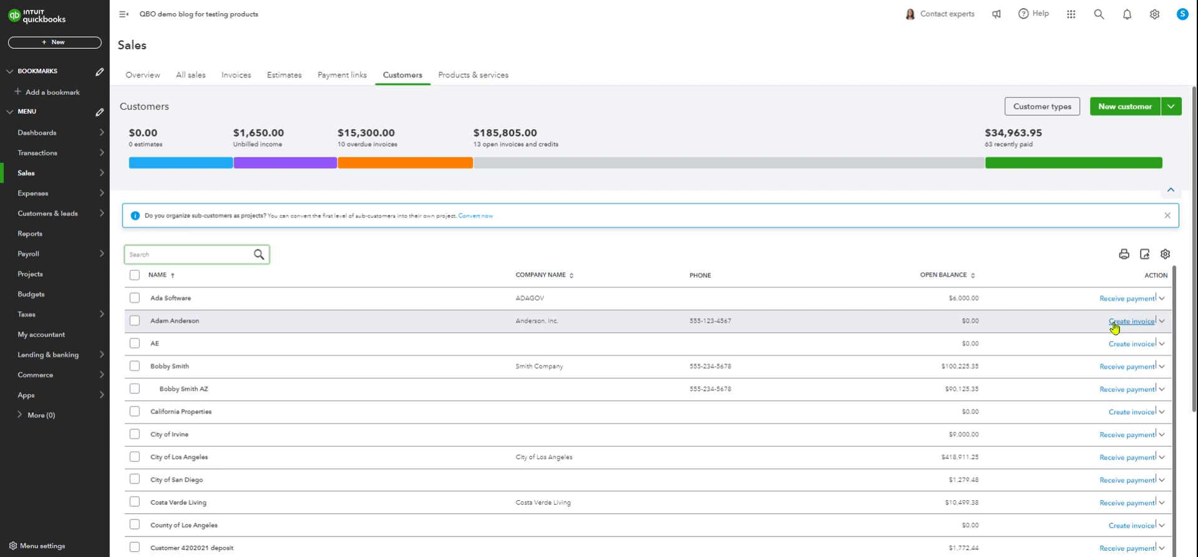
pyautogui.scroll(-1, 1116, 327)
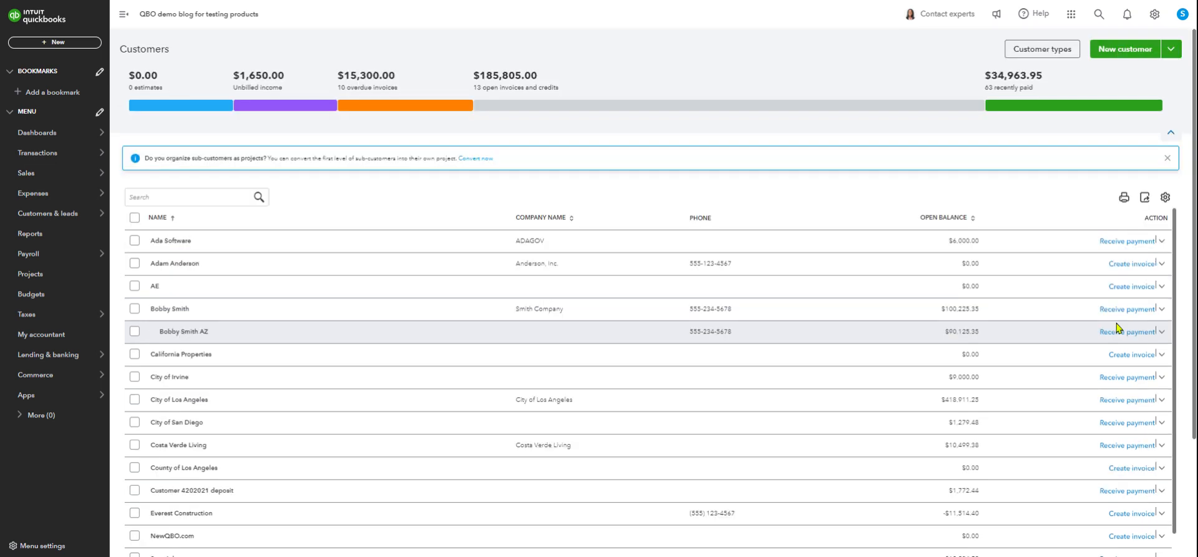
pyautogui.click(936, 259)
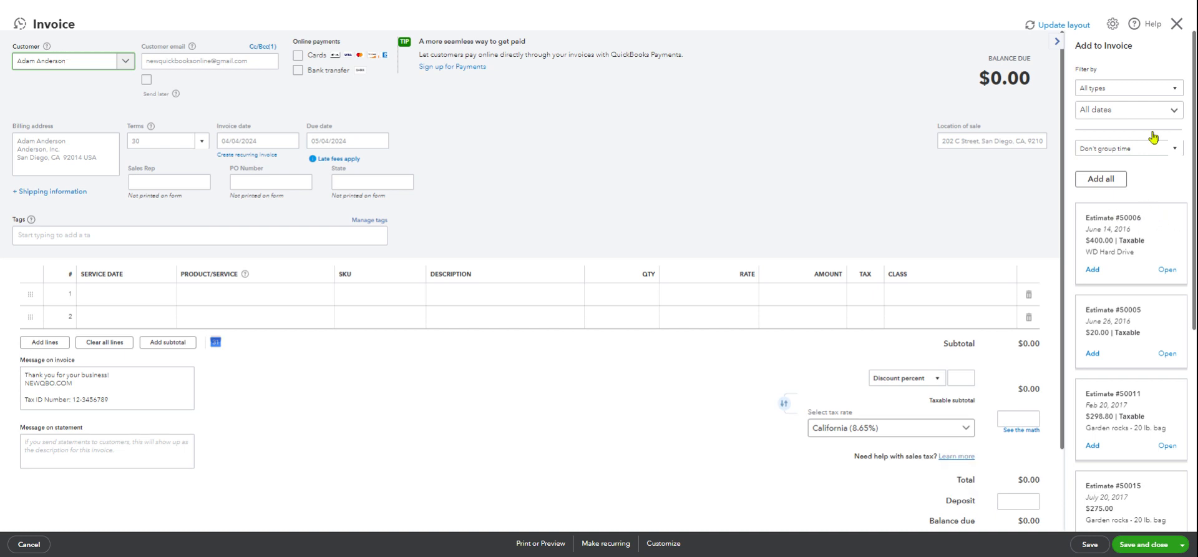
# - Add the 6:00 and 5:00 hour Crystal Ball billable time entries to the invoice, and save and close it
pyautogui.scroll(-2, 1135, 203)
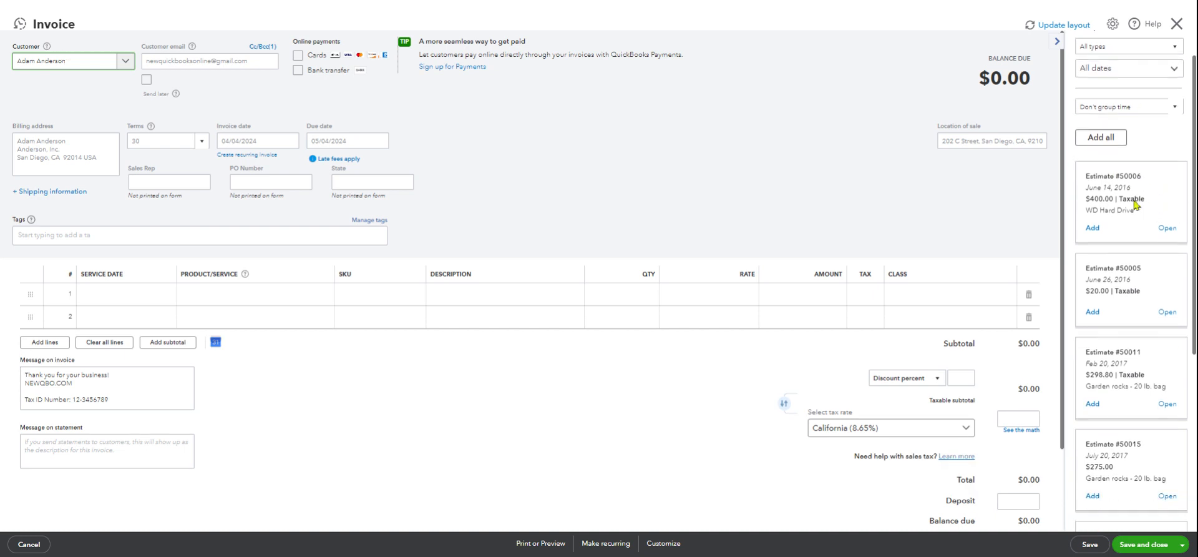
pyautogui.scroll(-3, 1133, 204)
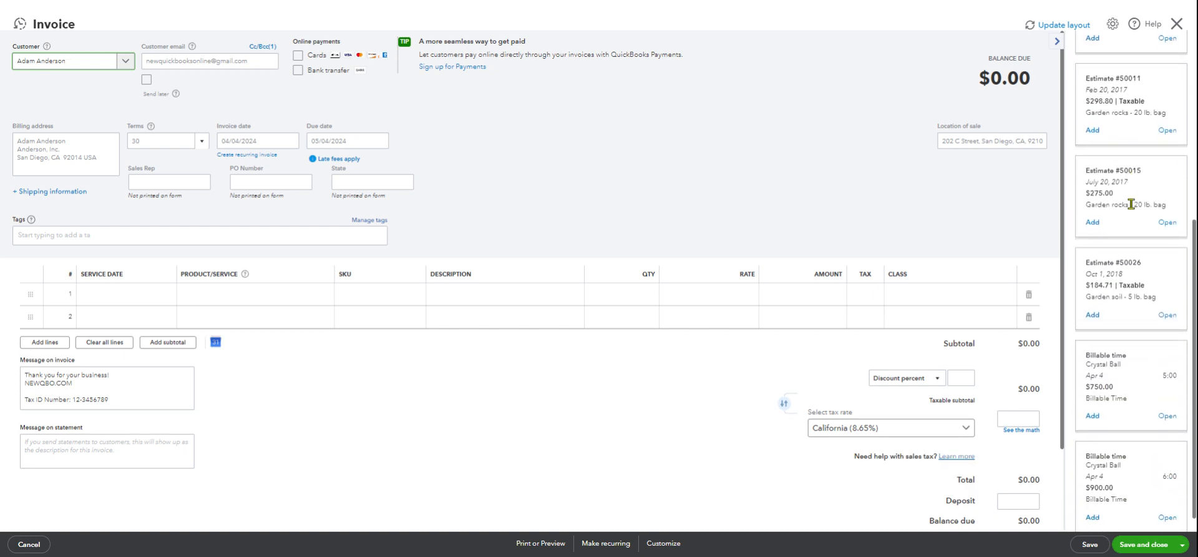
pyautogui.scroll(-1, 1121, 354)
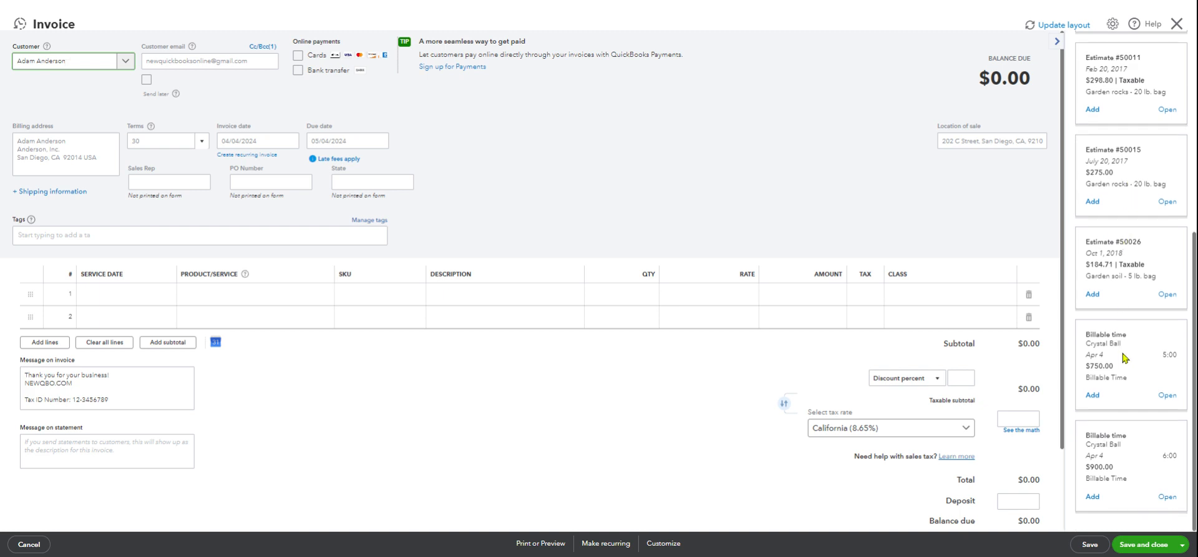
pyautogui.click(1093, 497)
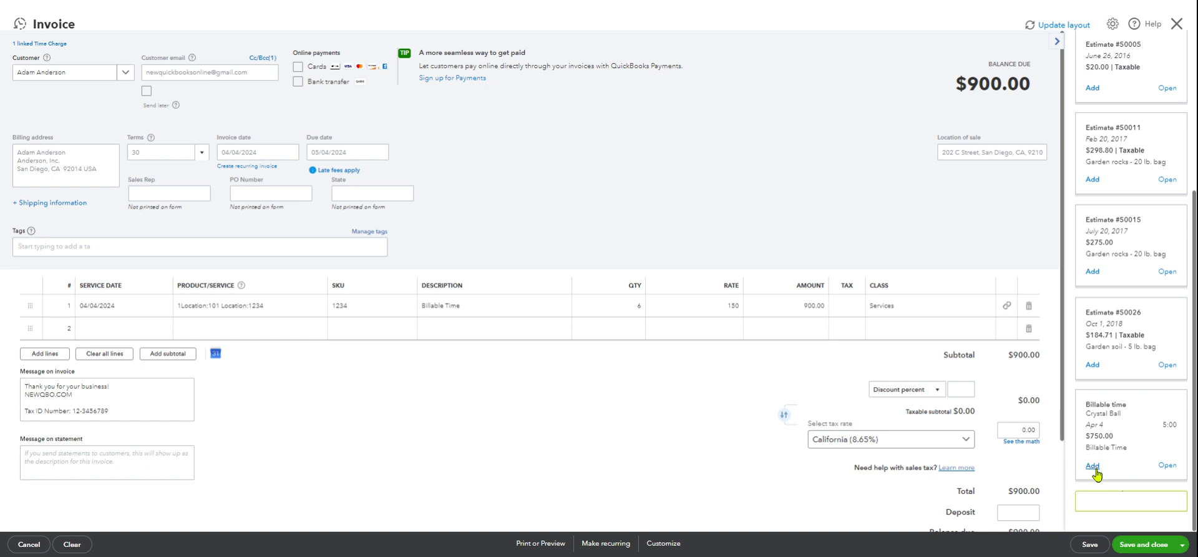
pyautogui.click(1094, 468)
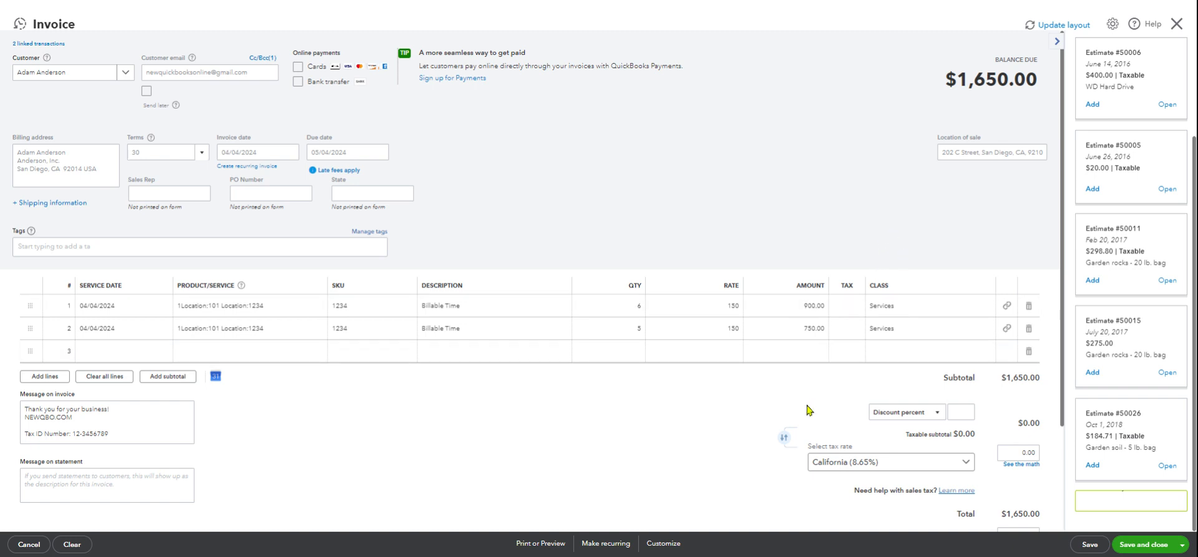
pyautogui.click(1143, 545)
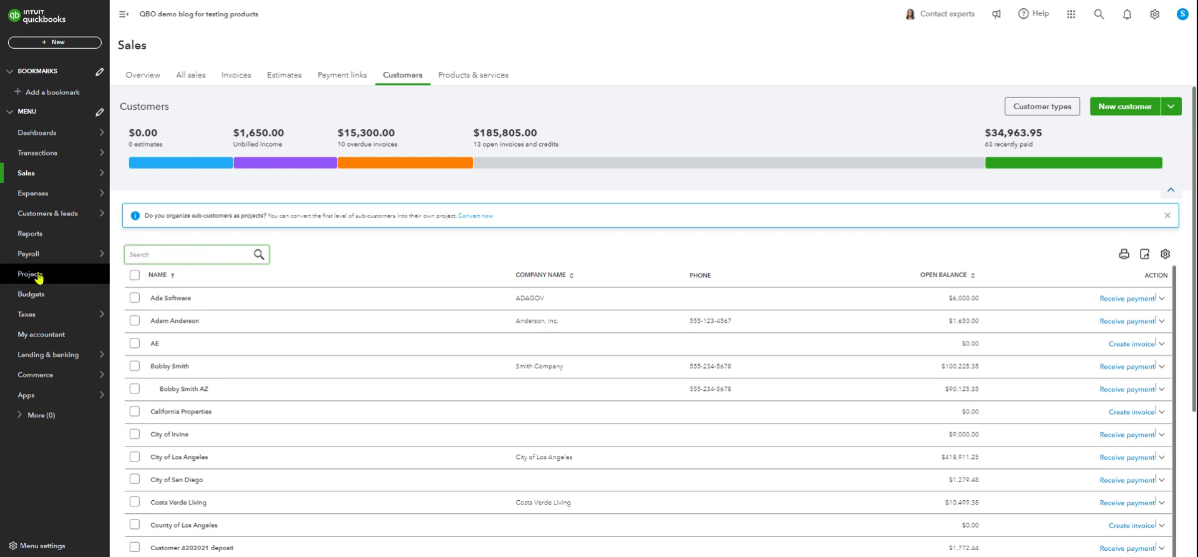
# - Open the Profit and Loss report and set its columns to display by Days
pyautogui.click(41, 237)
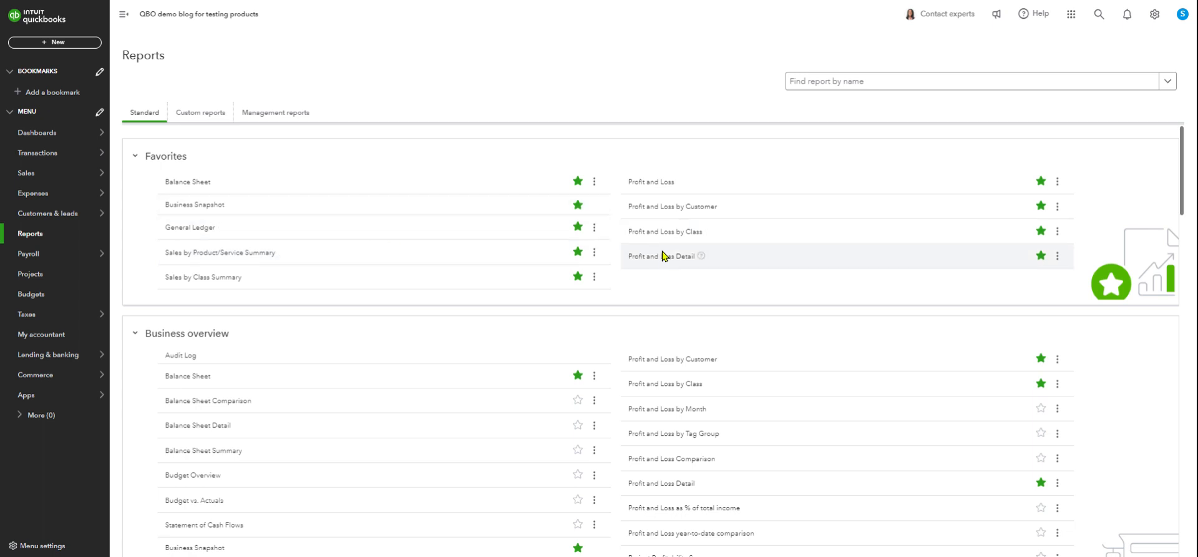
pyautogui.click(636, 181)
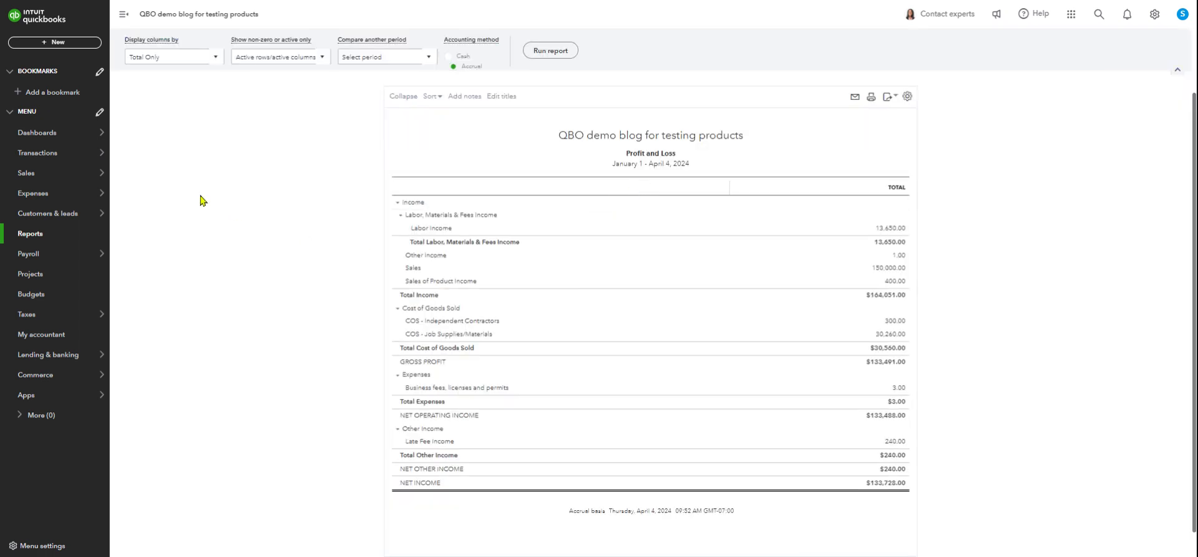
pyautogui.click(218, 134)
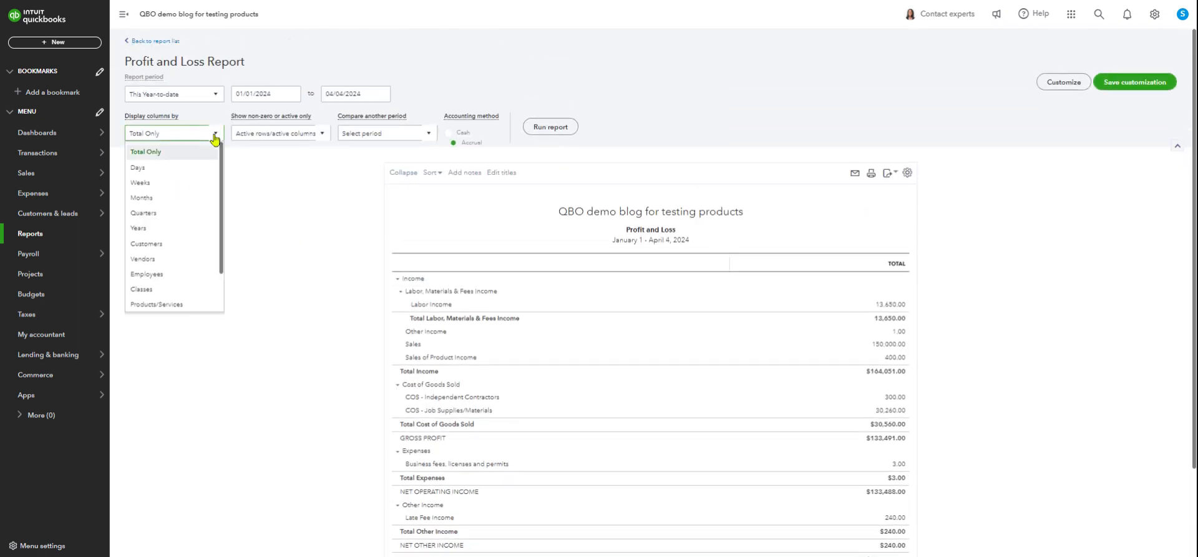
pyautogui.click(174, 168)
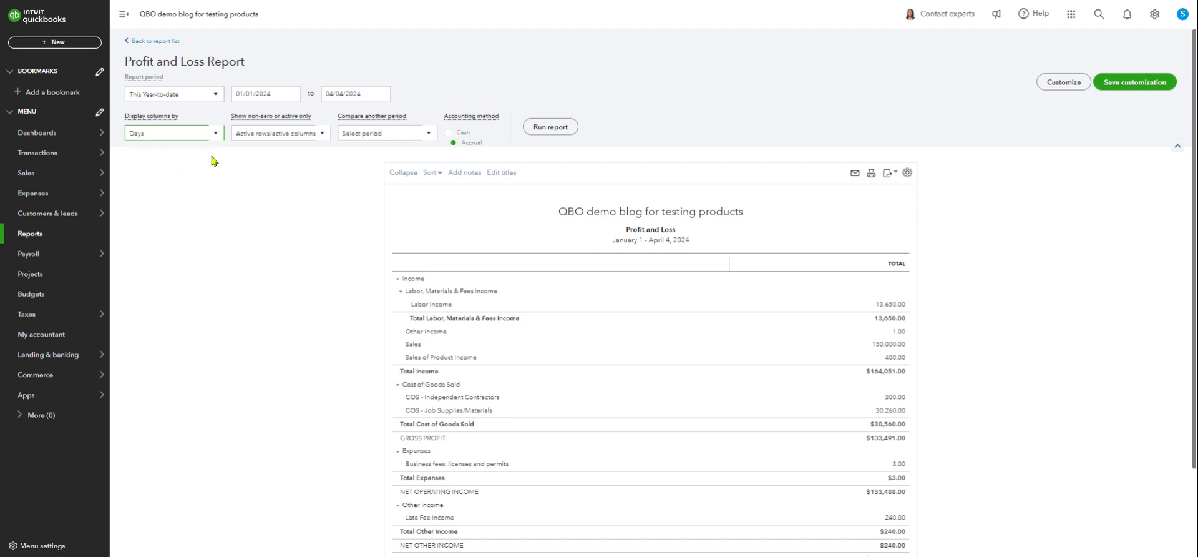
# - Run the Profit and Loss report with a start date of 01/04/2024 and look over the daily columns
pyautogui.click(291, 95)
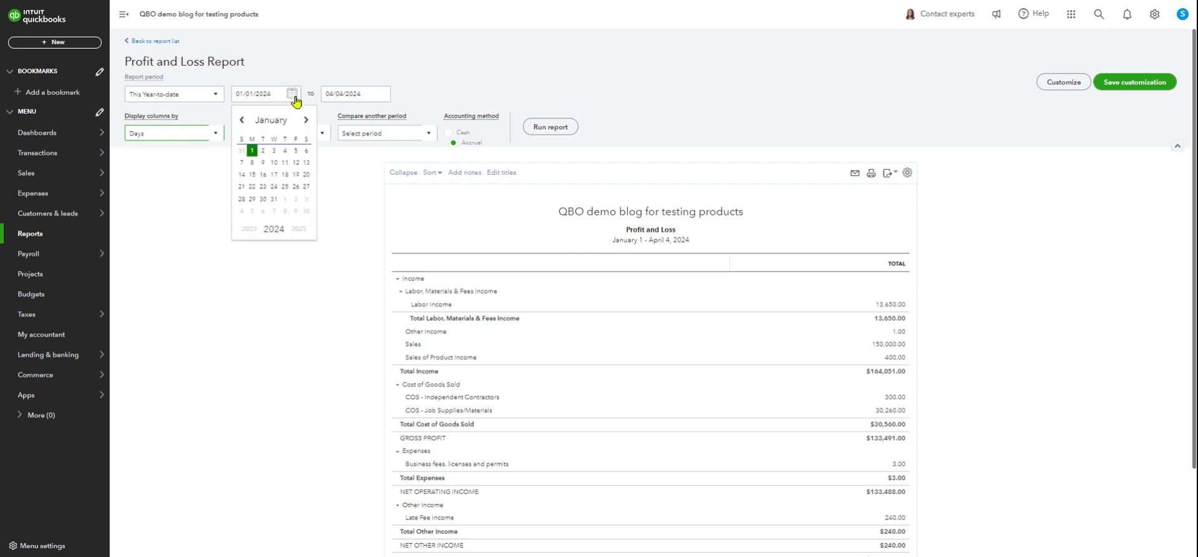
pyautogui.click(284, 151)
pyautogui.click(538, 128)
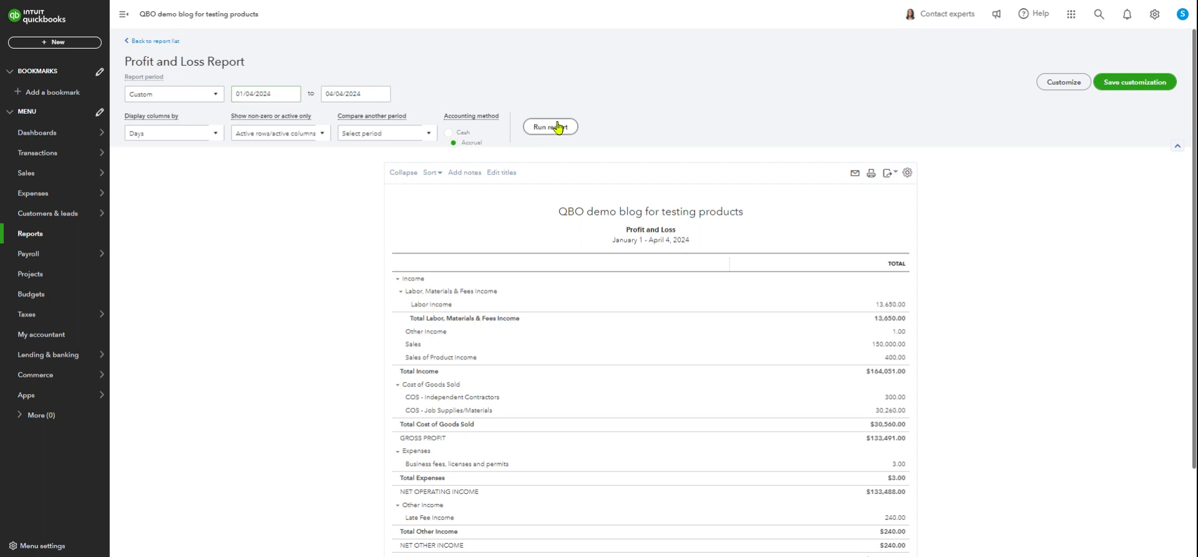
pyautogui.scroll(-2, 1089, 409)
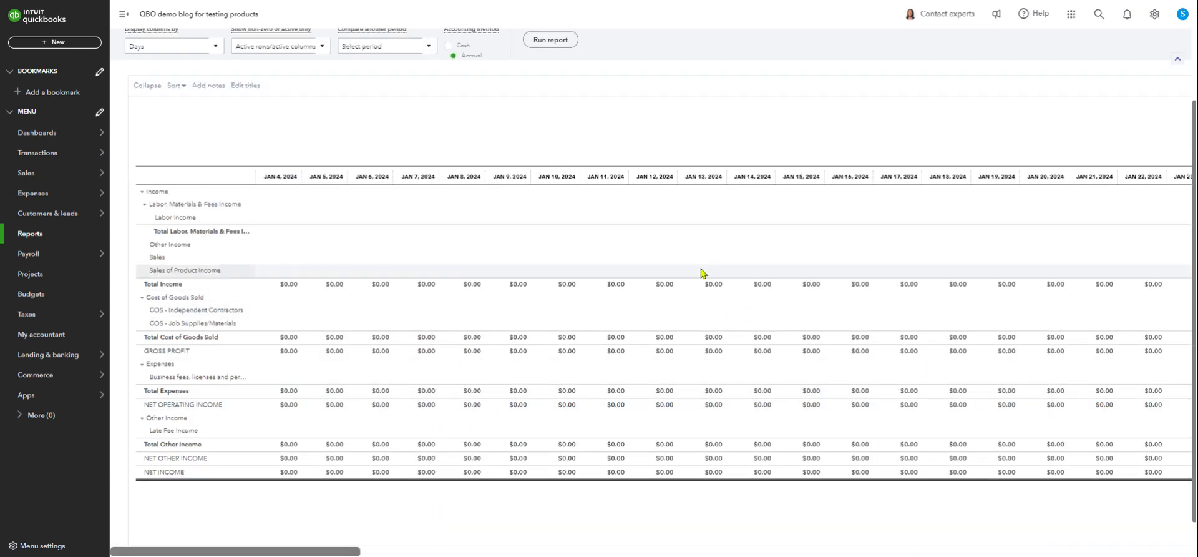
pyautogui.scroll(2, 359, 111)
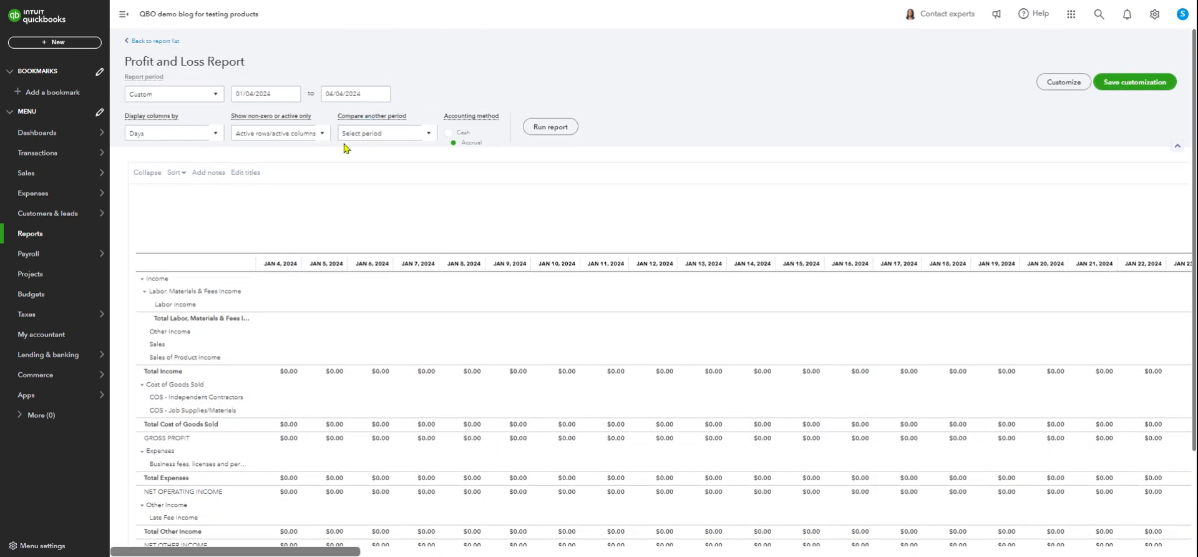
# - Run the Profit and Loss report for Today and look over the resulting income and expenses
pyautogui.click(211, 97)
pyautogui.click(163, 146)
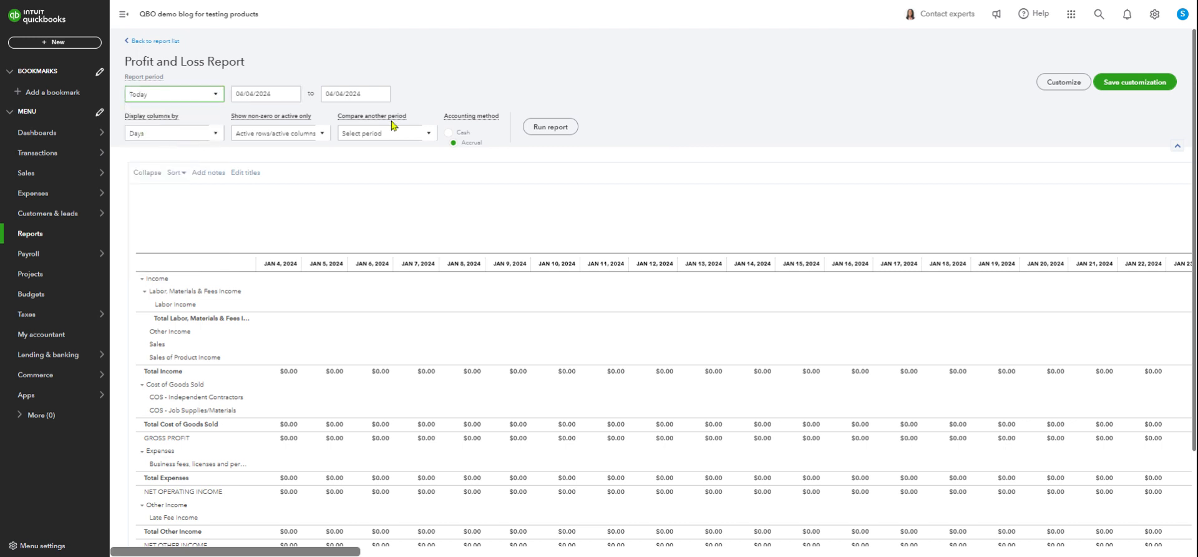
pyautogui.click(556, 127)
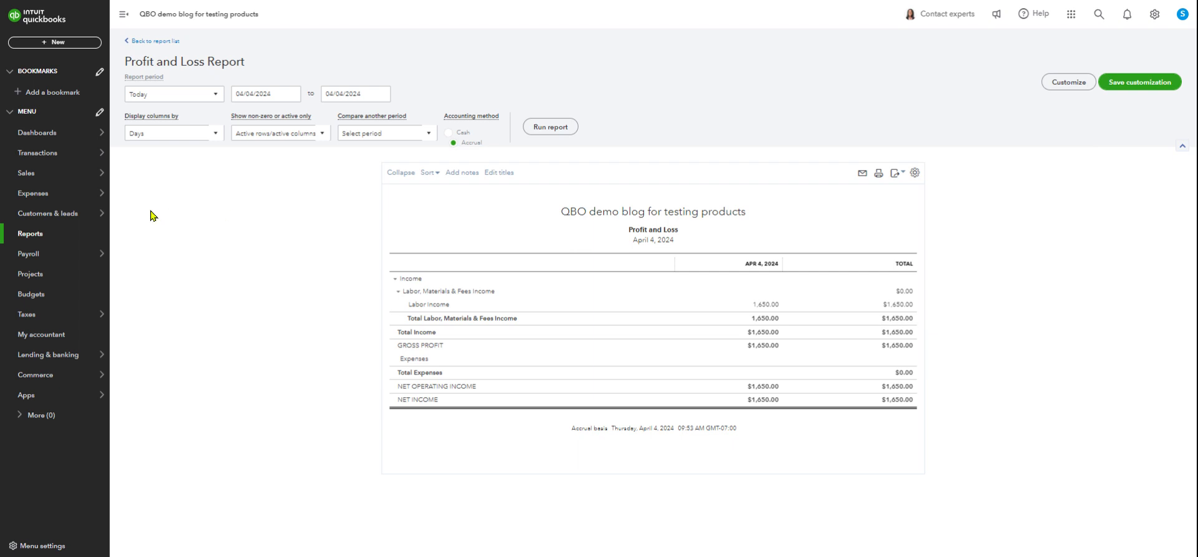
# - In the bank transactions for review, set the category of the 06/27/2022 subcontractor payment to Labor - COS:Contractors Cost
pyautogui.moveTo(48, 161)
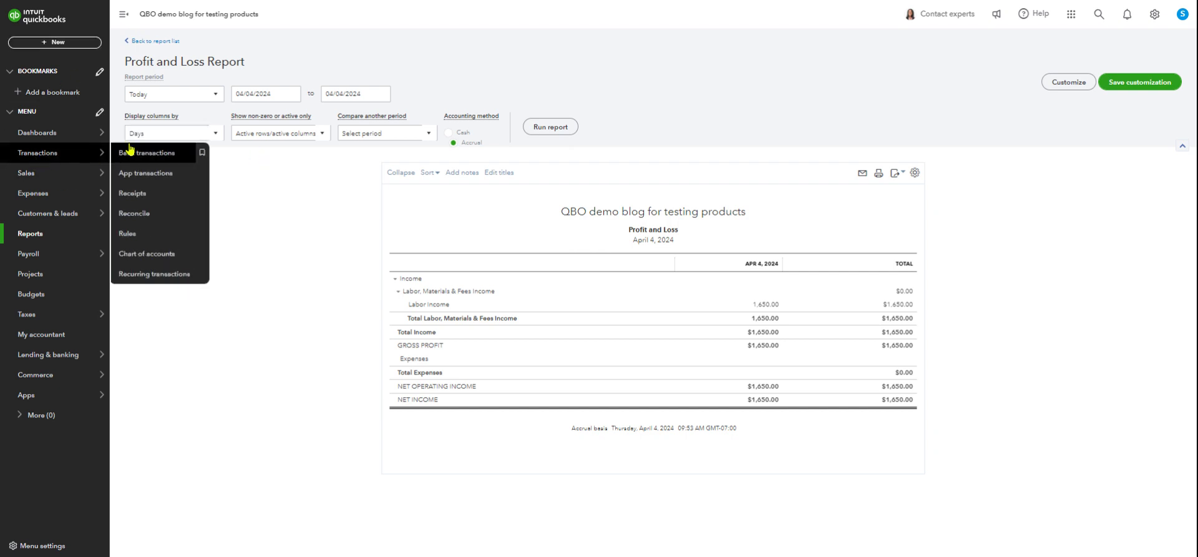
pyautogui.click(151, 155)
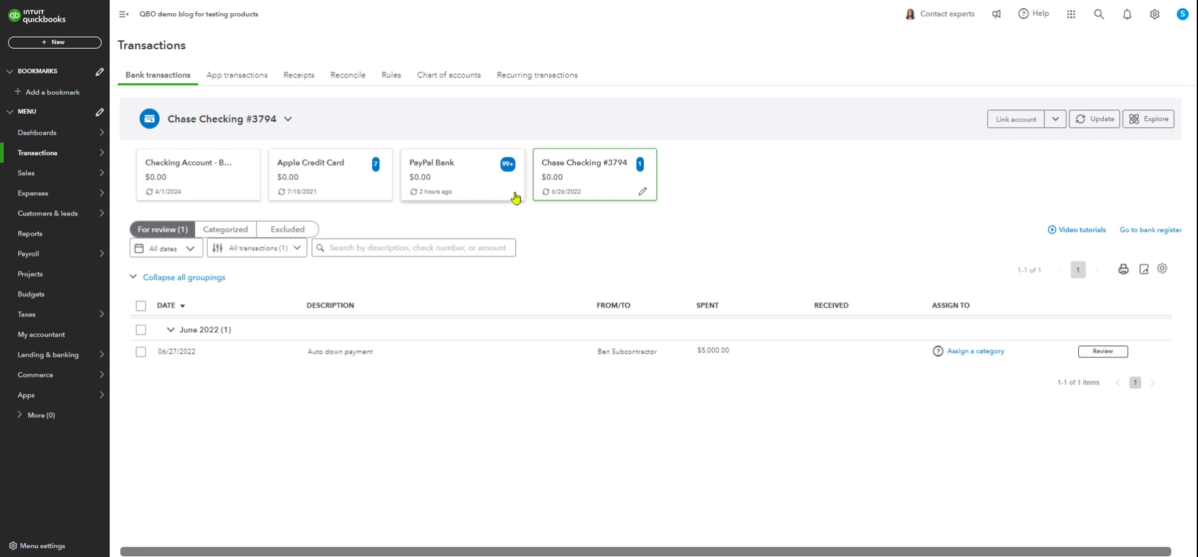
pyautogui.click(461, 361)
pyautogui.scroll(-2, 587, 426)
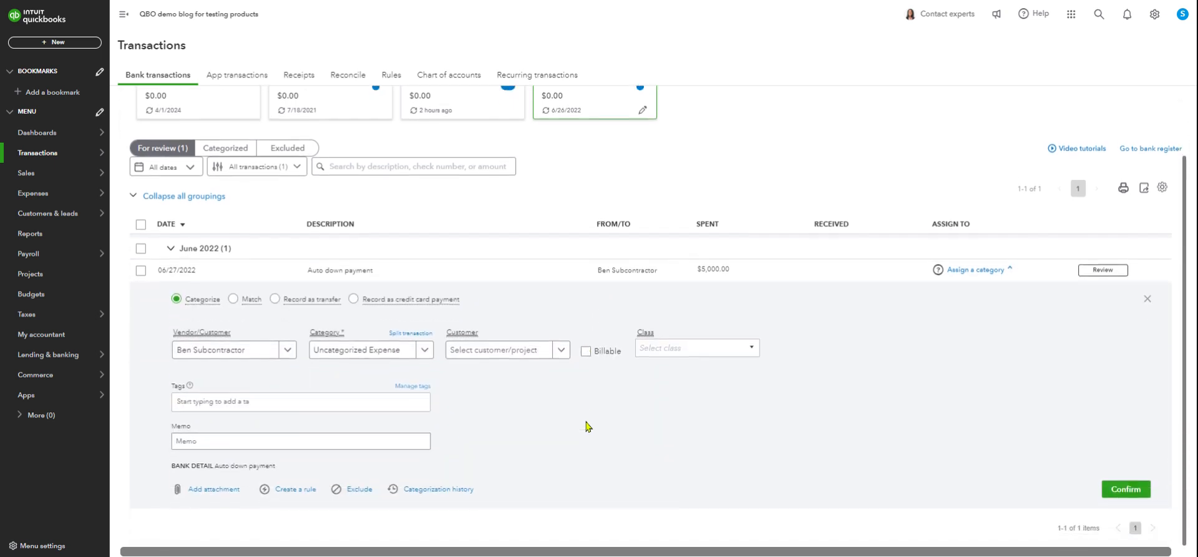
pyautogui.click(353, 354)
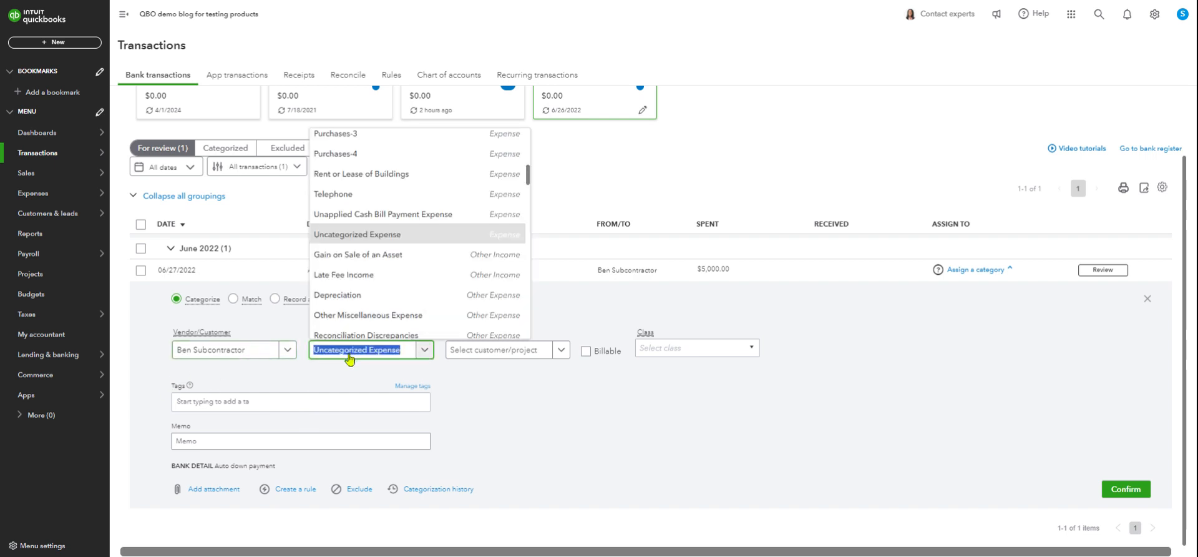
pyautogui.write('con')
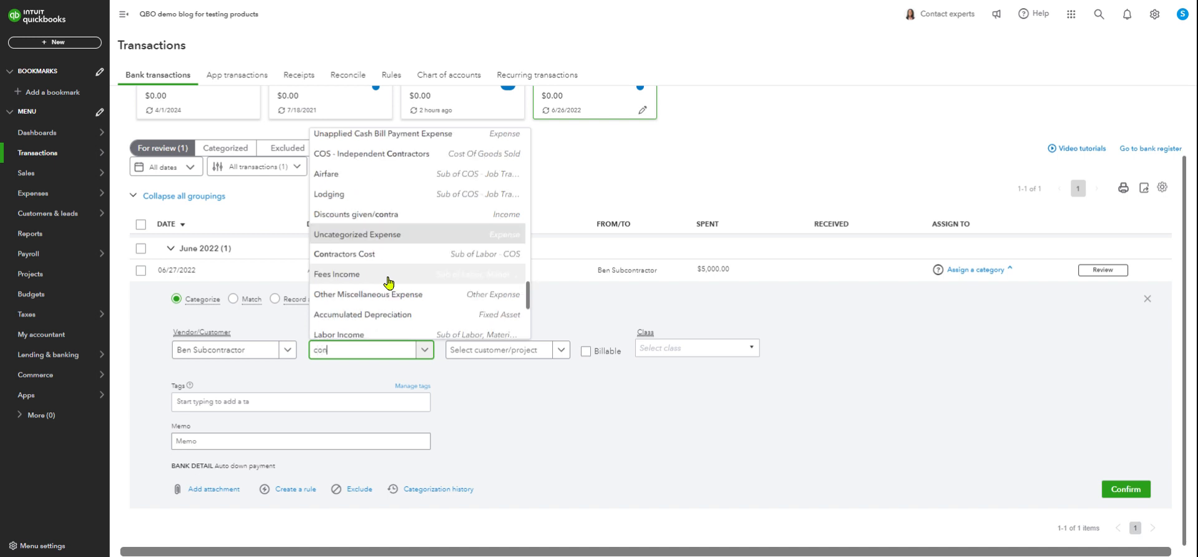
pyautogui.write('tra')
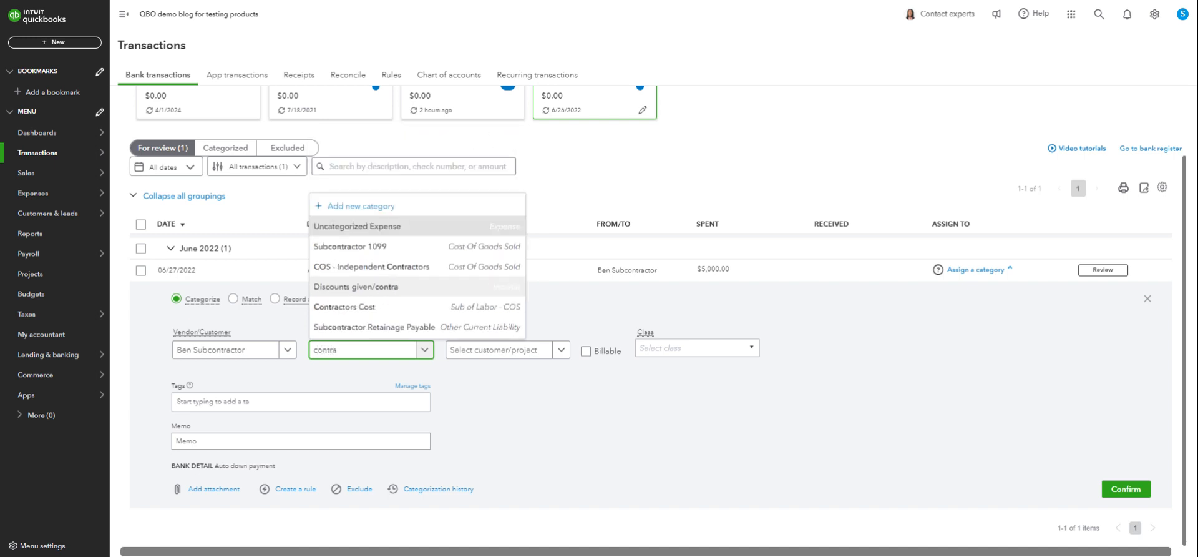
pyautogui.click(382, 307)
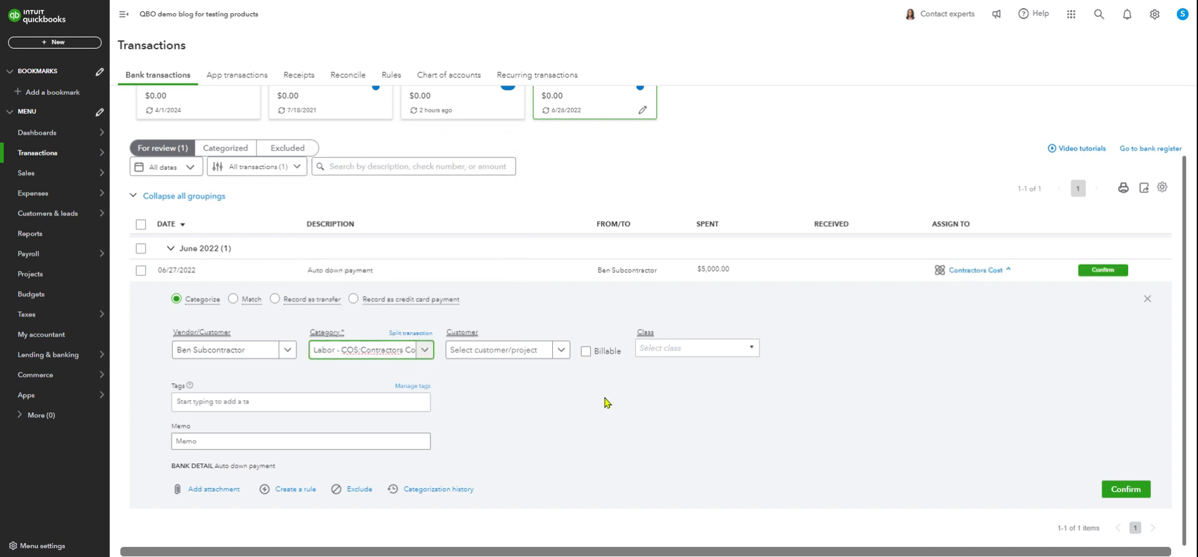
# - Assign the subcontractor payment to the Crystal Ball project, mark it as billable, and set its class to Services
pyautogui.click(564, 350)
pyautogui.click(530, 459)
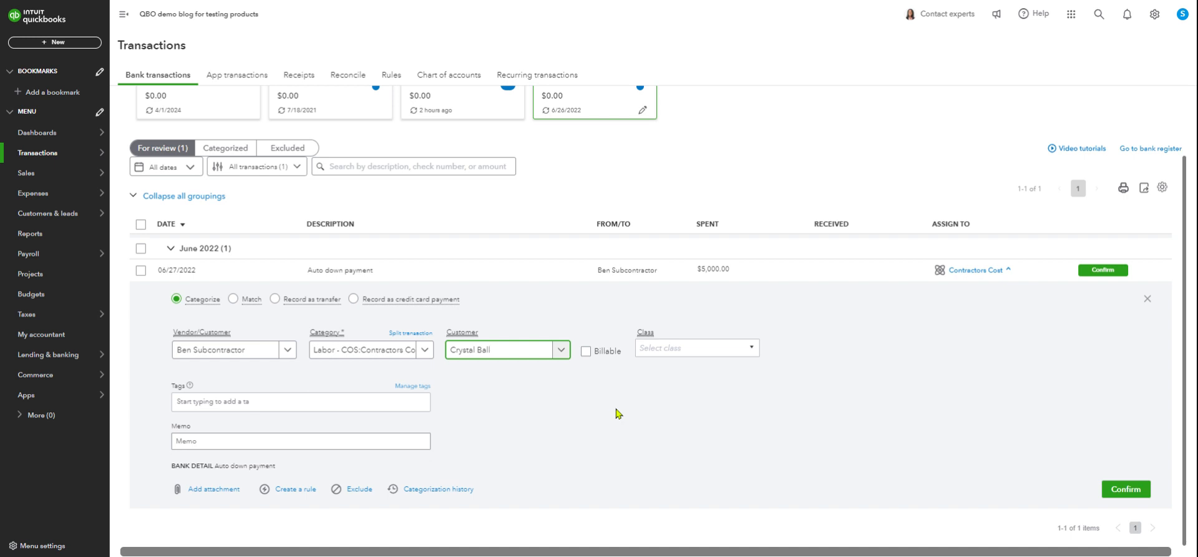
pyautogui.click(587, 351)
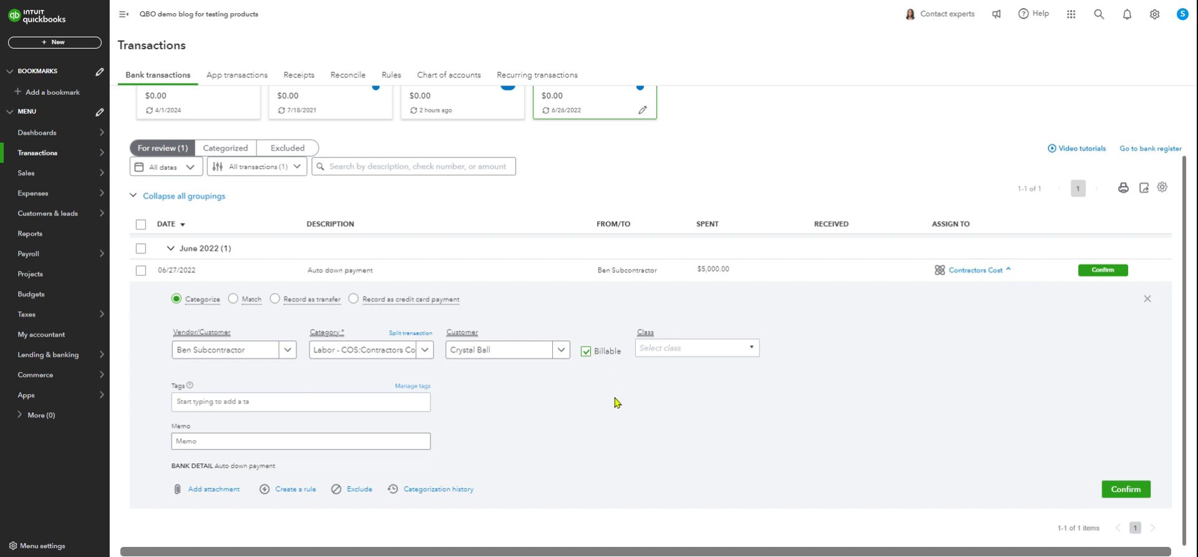
pyautogui.click(752, 350)
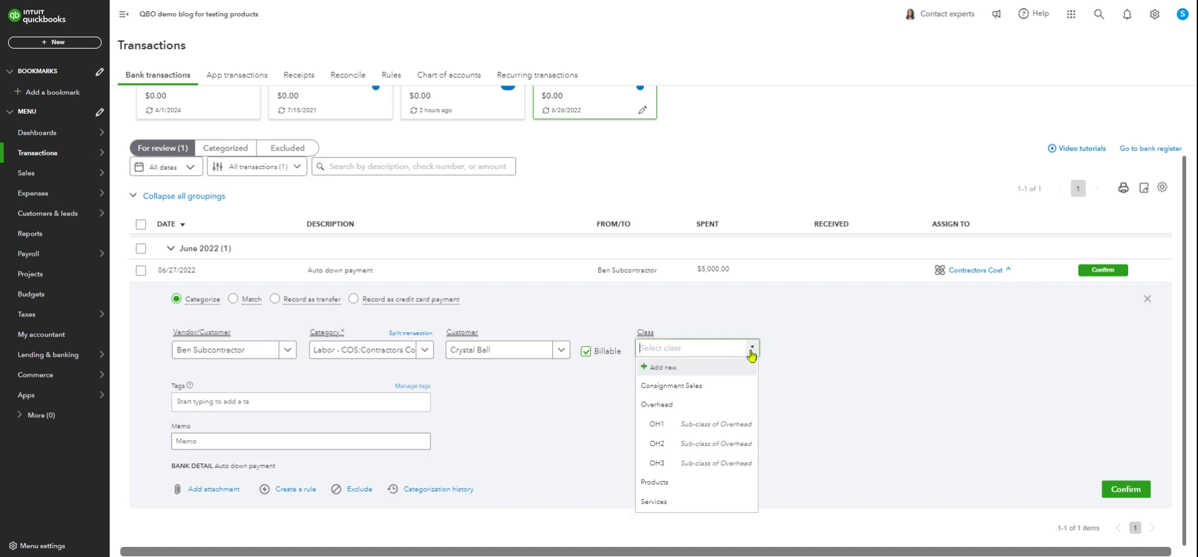
pyautogui.click(652, 503)
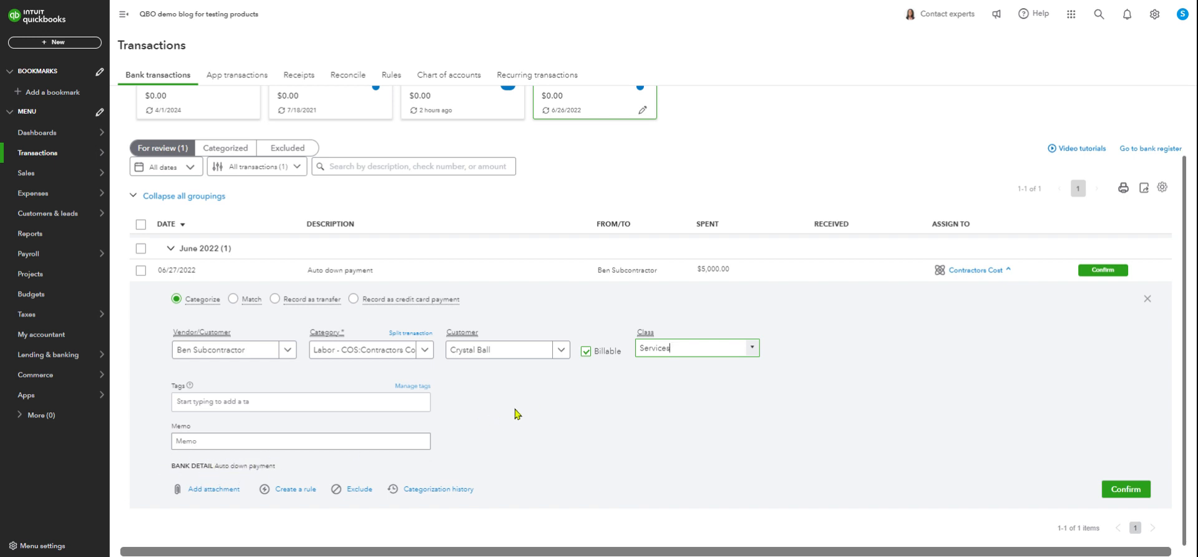
# - Enter a memo describing the subcontractor's payment, confirm the transaction, and view the categorized transactions
pyautogui.click(192, 440)
pyautogui.click(196, 443)
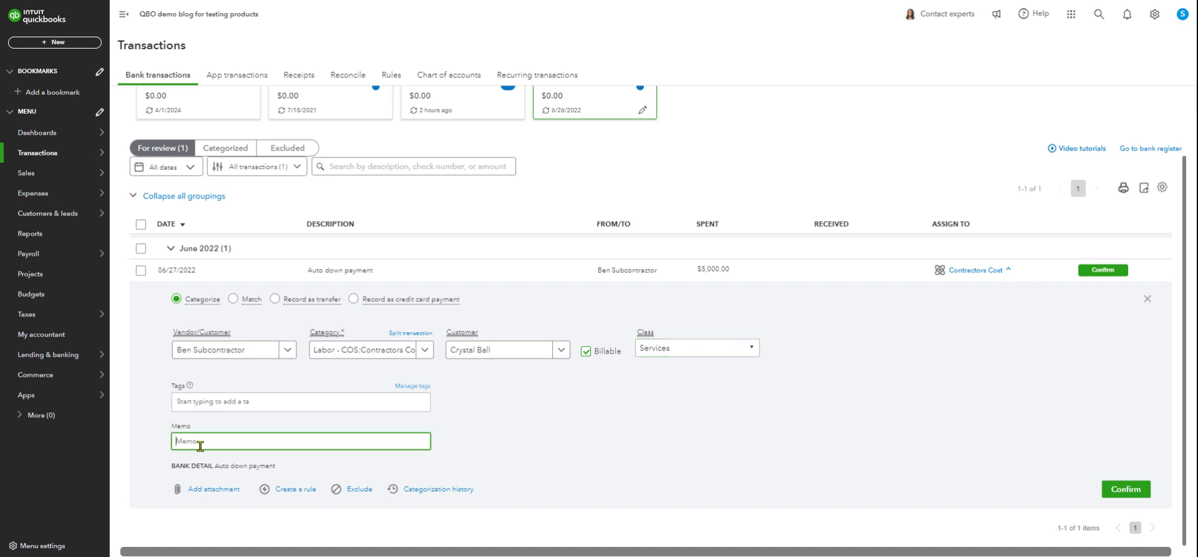
pyautogui.write('Ben payment')
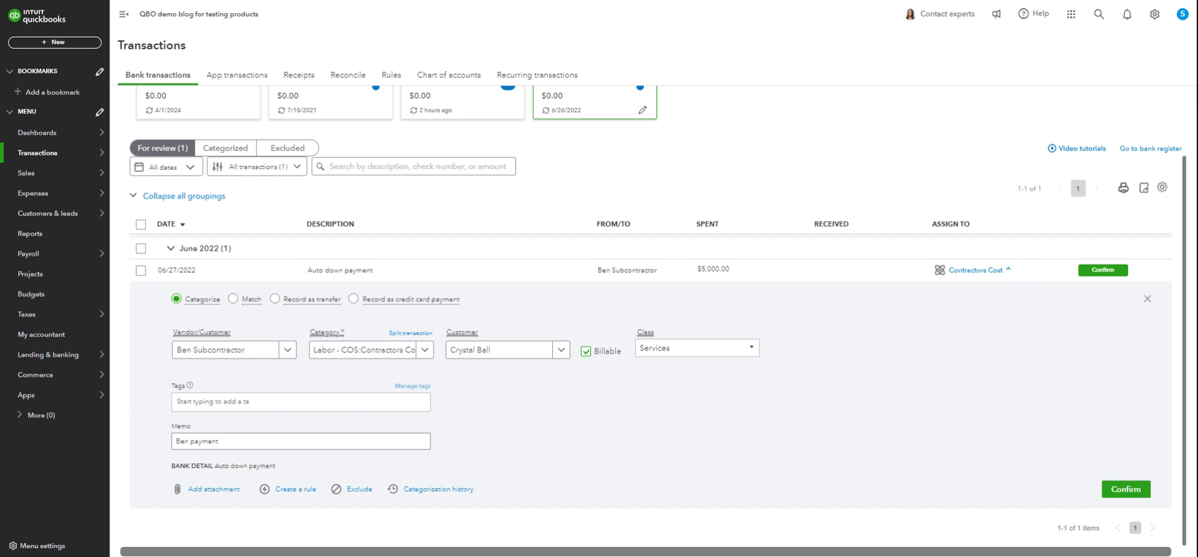
pyautogui.click(1127, 493)
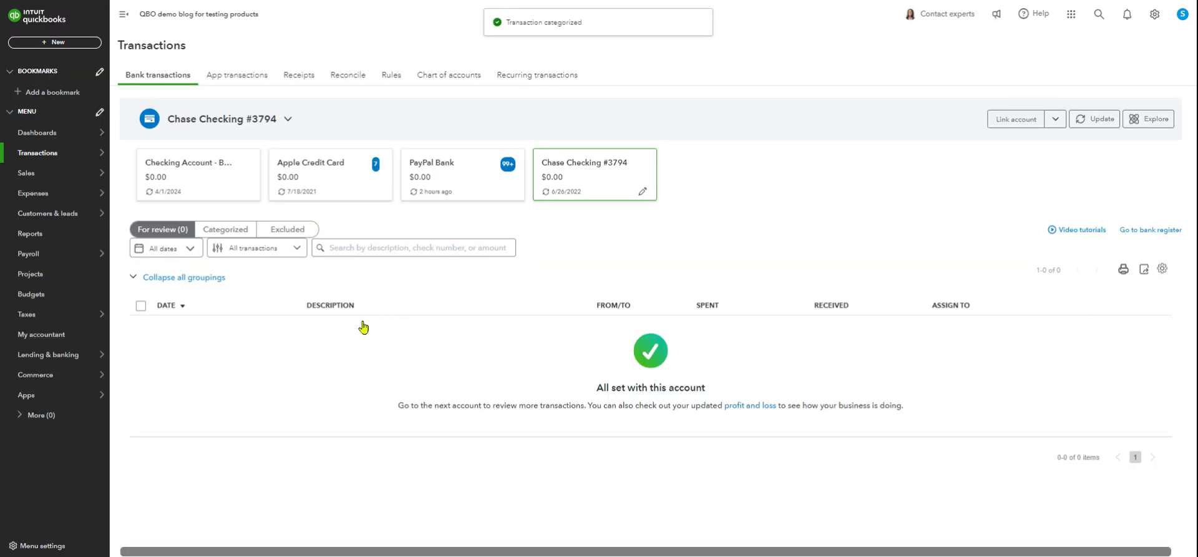
pyautogui.click(236, 231)
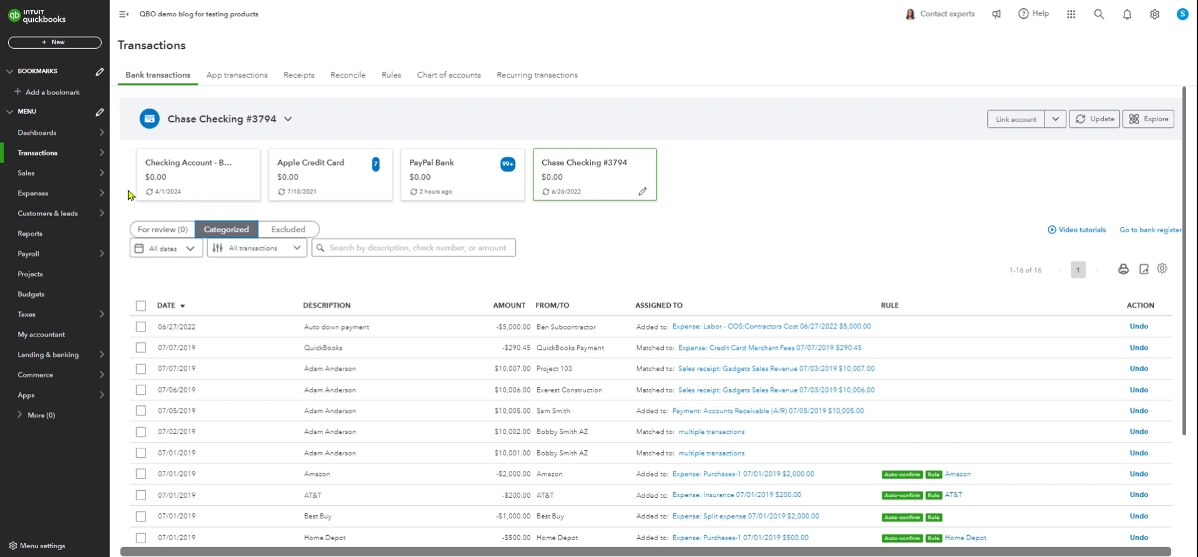
# - Create an invoice for the customer who owns the Crystal Ball project and add the June 27, 2022 billable expense to it
pyautogui.moveTo(42, 160)
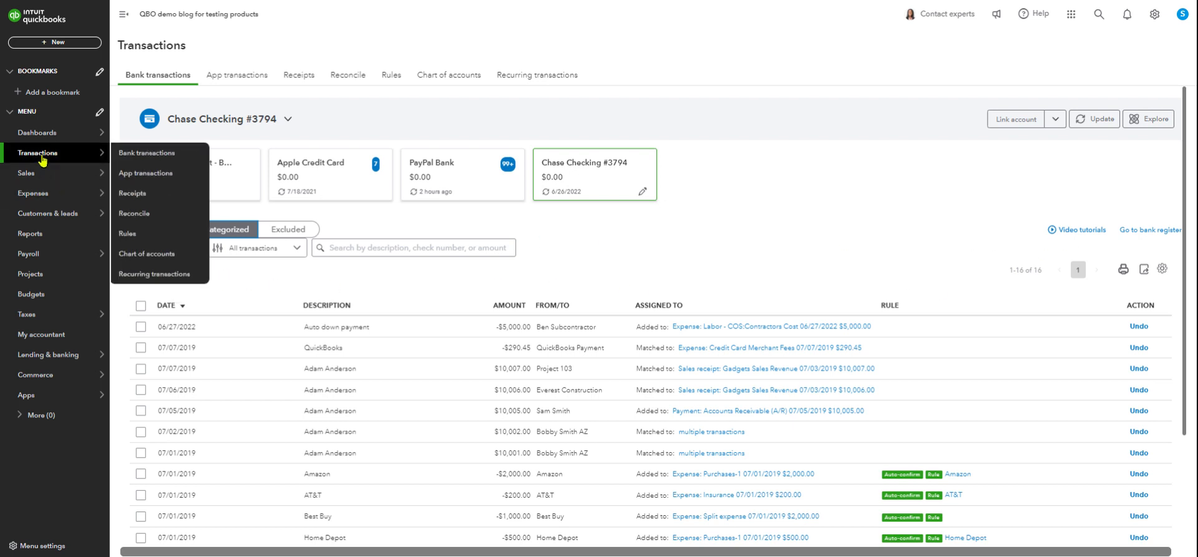
pyautogui.moveTo(39, 177)
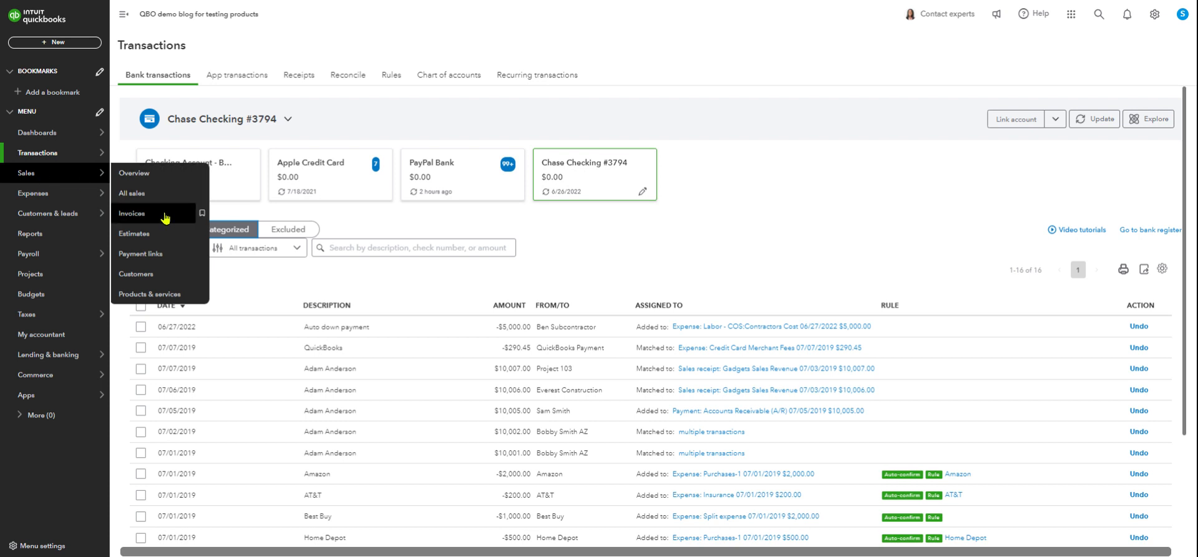
pyautogui.click(141, 275)
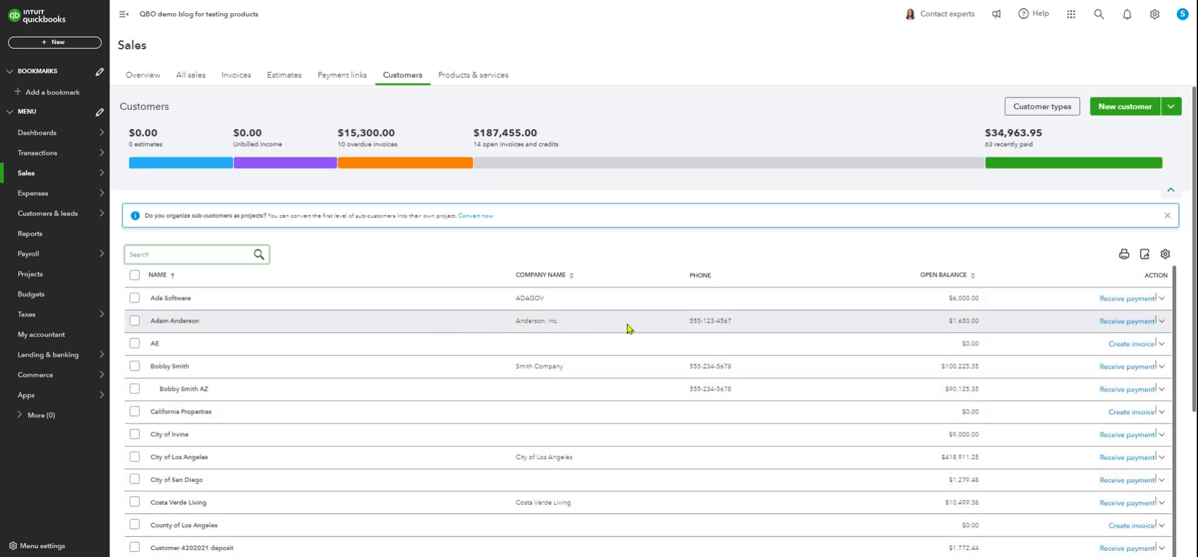
pyautogui.click(1162, 322)
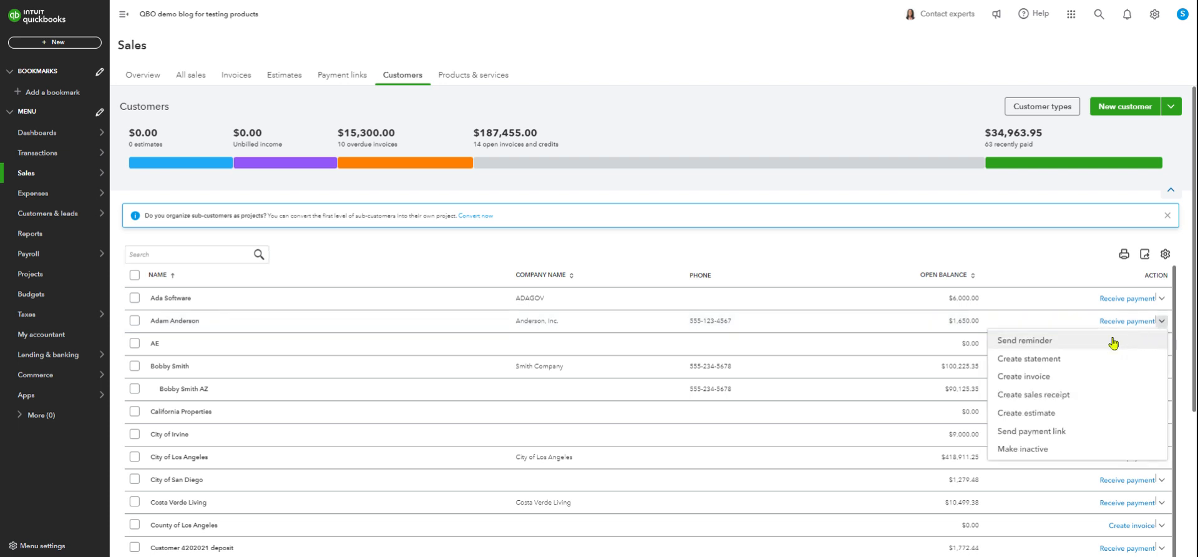
pyautogui.scroll(-1, 1020, 386)
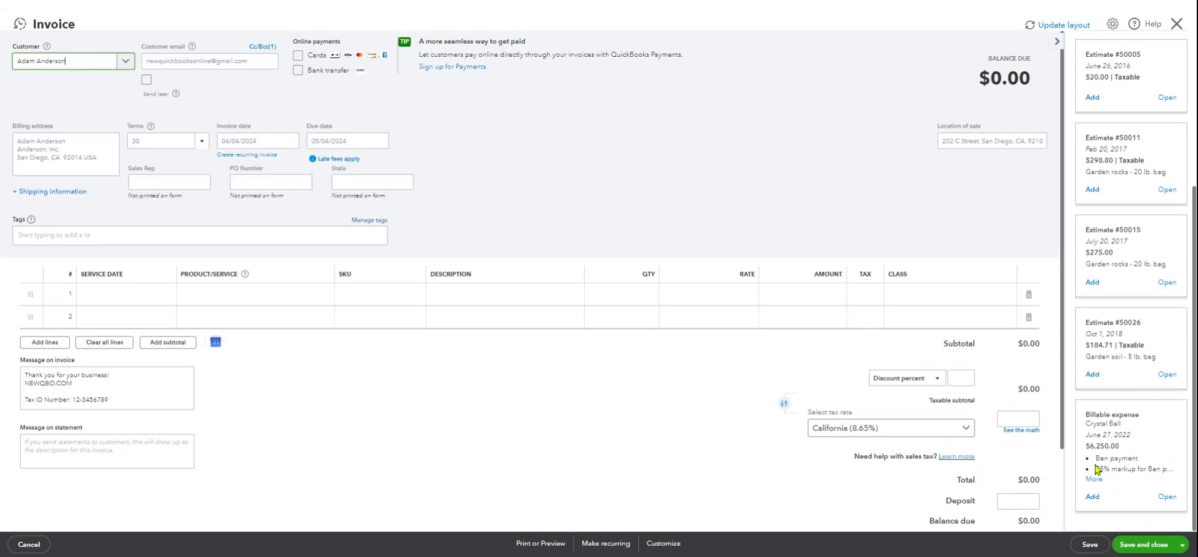
pyautogui.click(1093, 498)
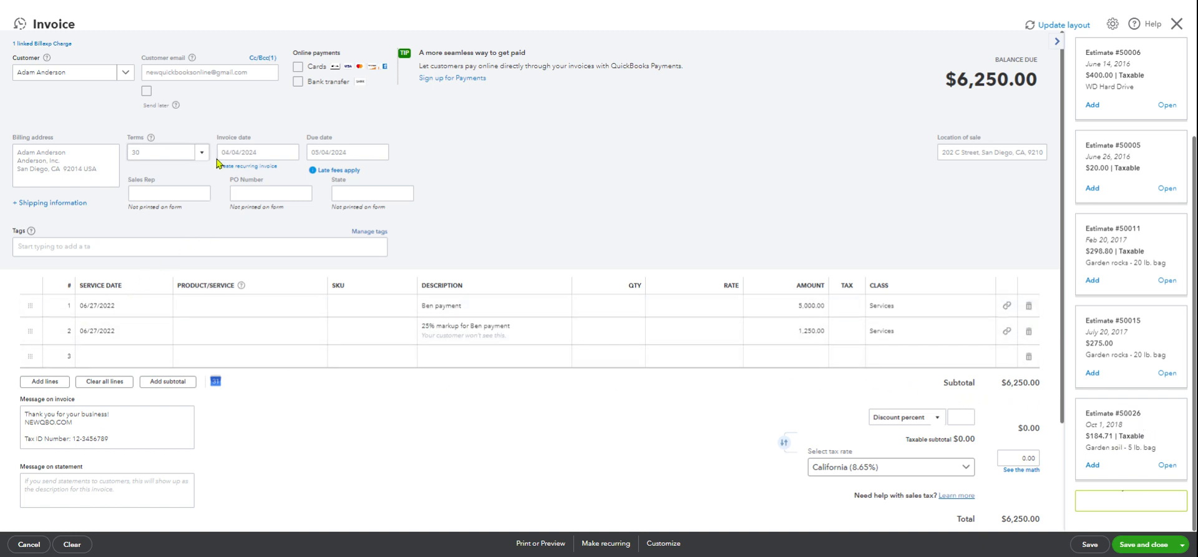
# - Set the invoice date to 06/27/2022, and save and close the invoice
pyautogui.click(291, 153)
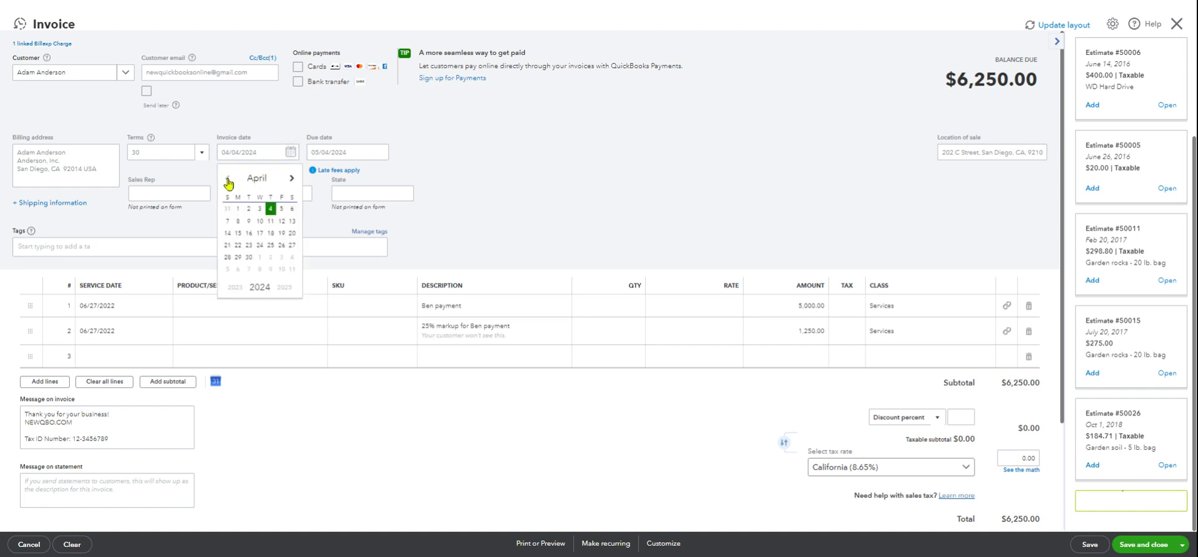
pyautogui.click(252, 155)
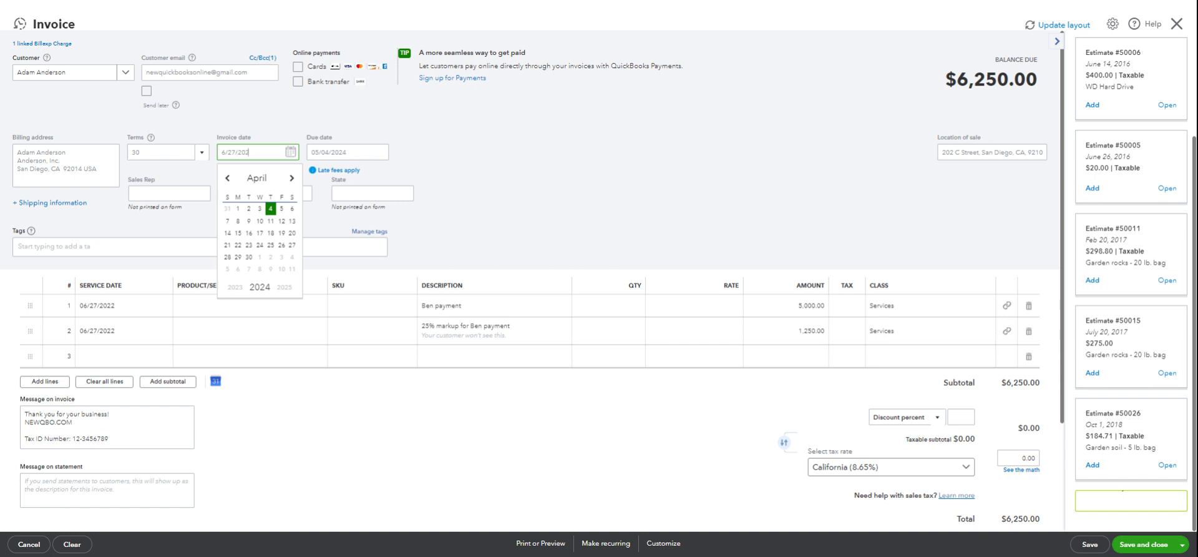
pyautogui.click(645, 175)
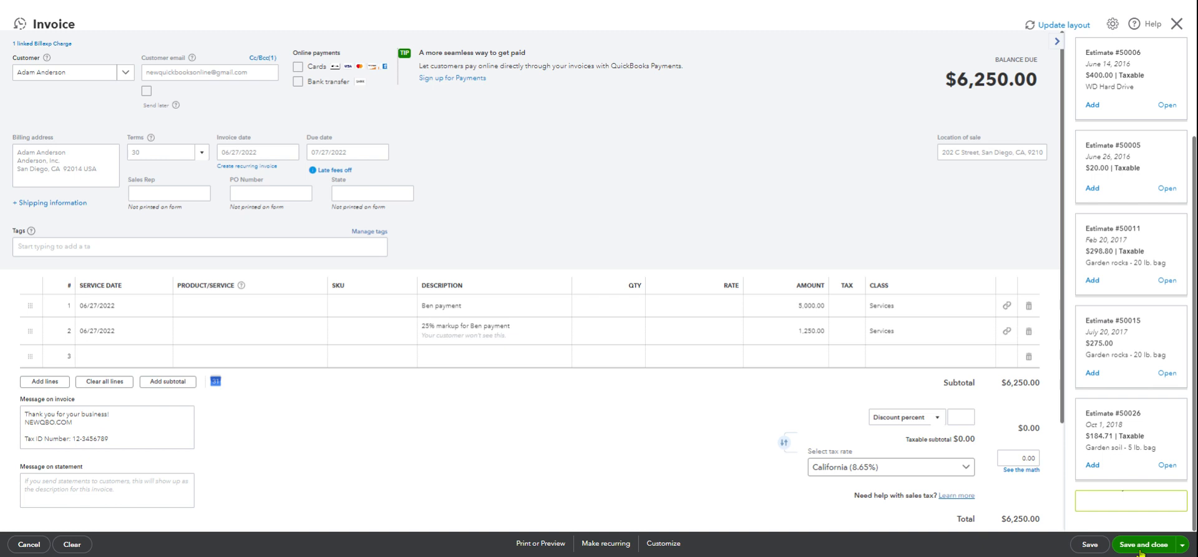
pyautogui.click(1141, 552)
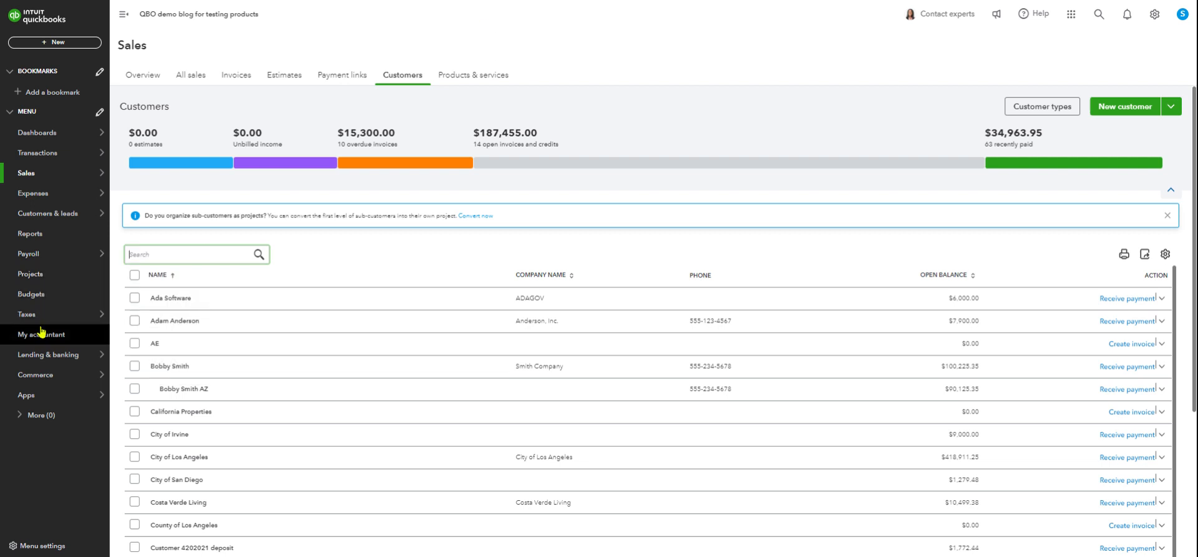
# - Open the Profit and Loss report from the favorite reports
pyautogui.click(29, 236)
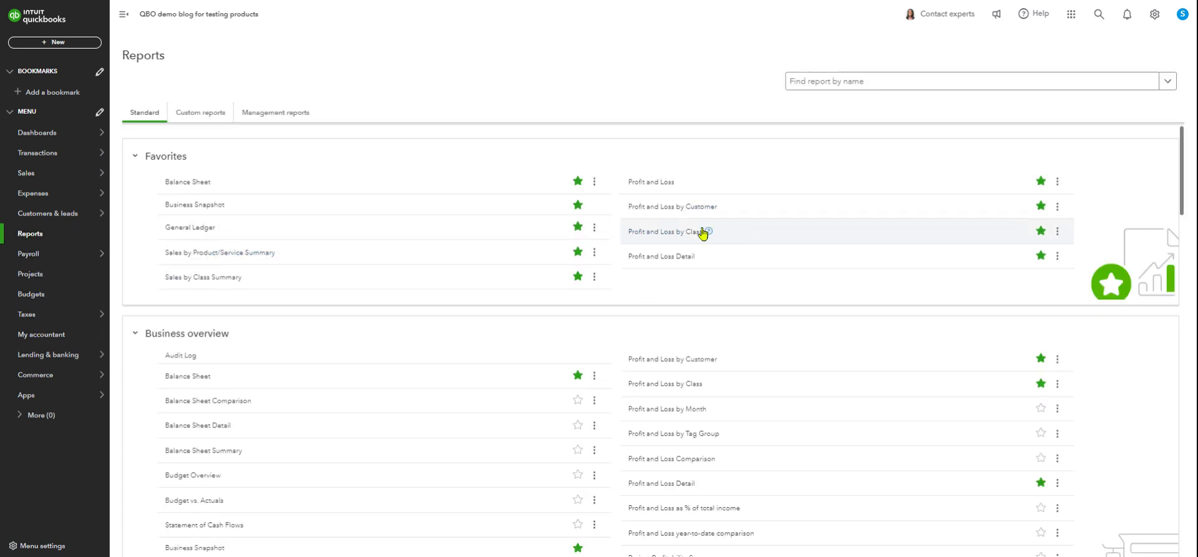
pyautogui.click(660, 182)
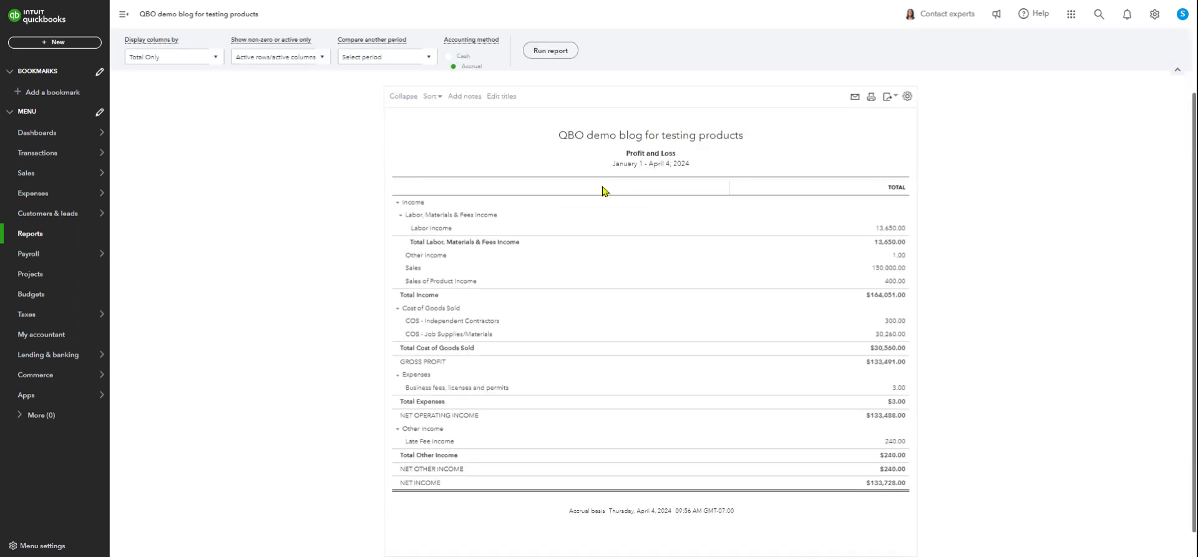
pyautogui.scroll(2, 329, 148)
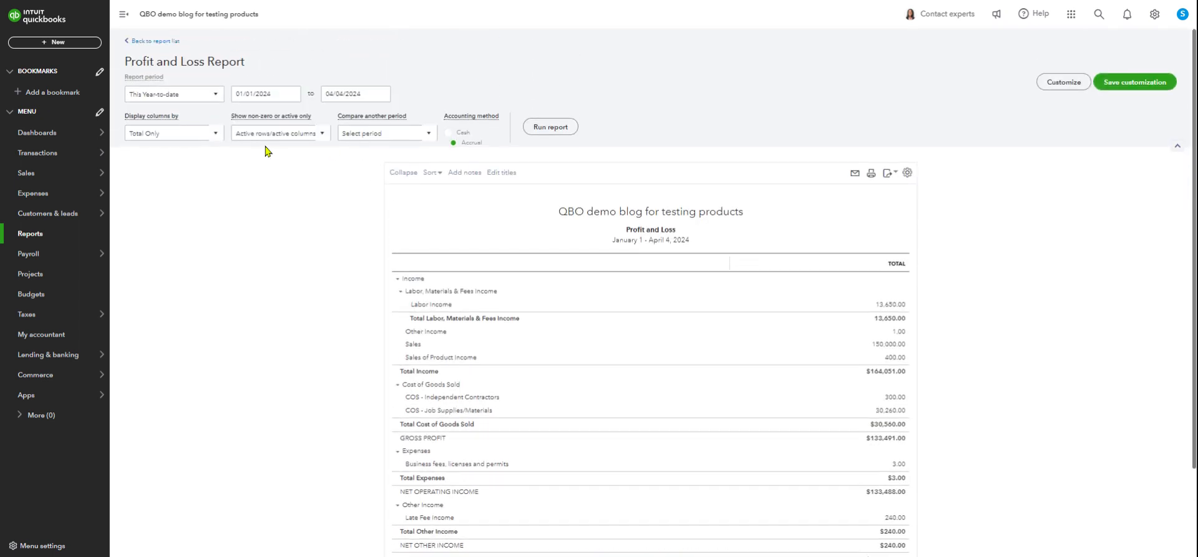
# - Run the Profit and Loss report for a custom period from 06/27/2022 to 06/27/2022
pyautogui.click(210, 94)
pyautogui.click(190, 129)
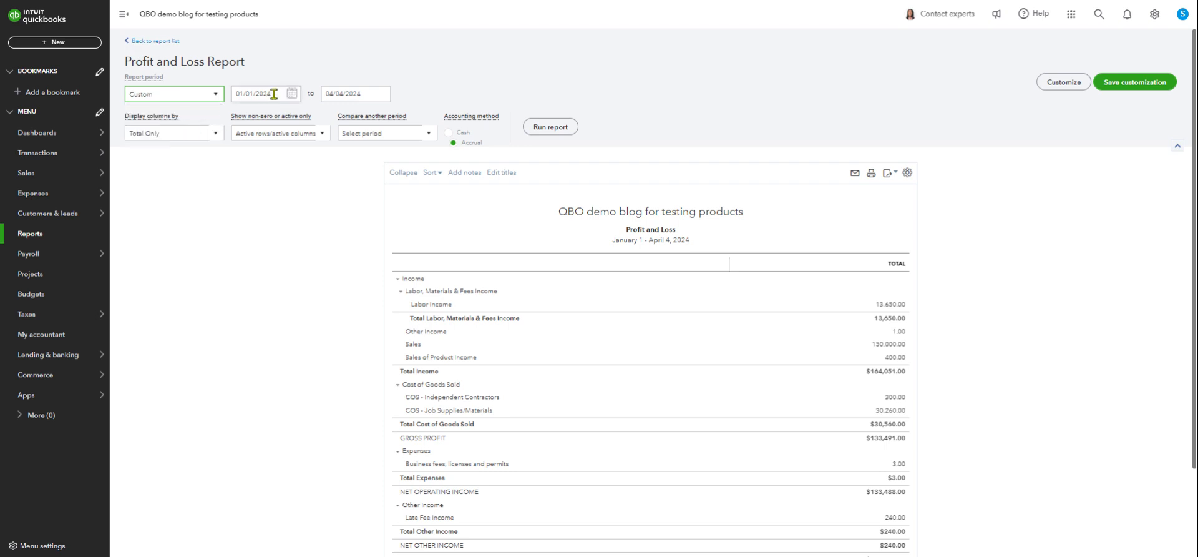
pyautogui.click(273, 94)
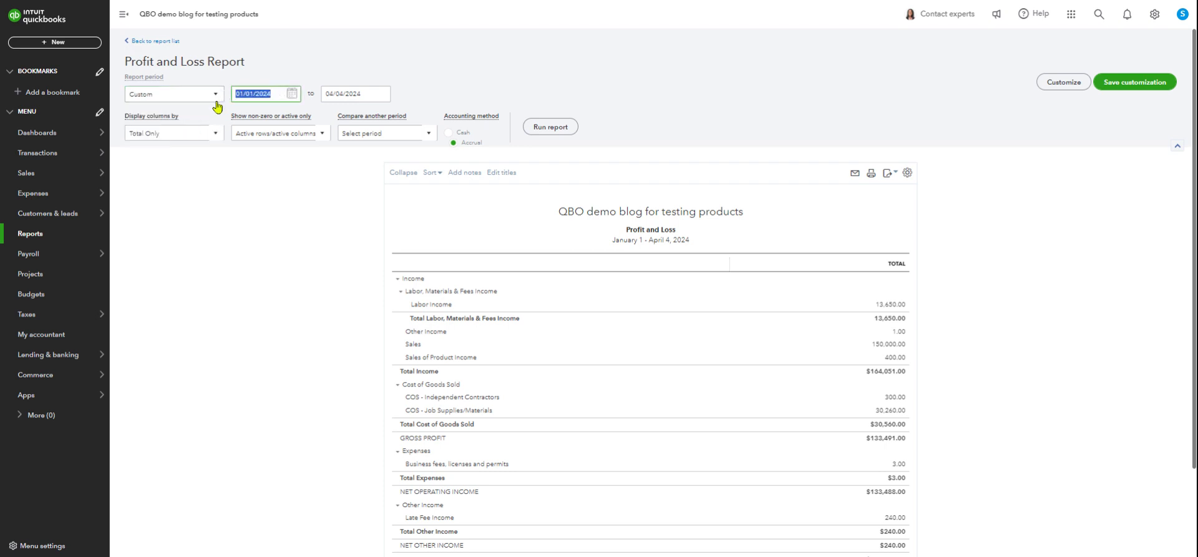
pyautogui.write('6/27/2022')
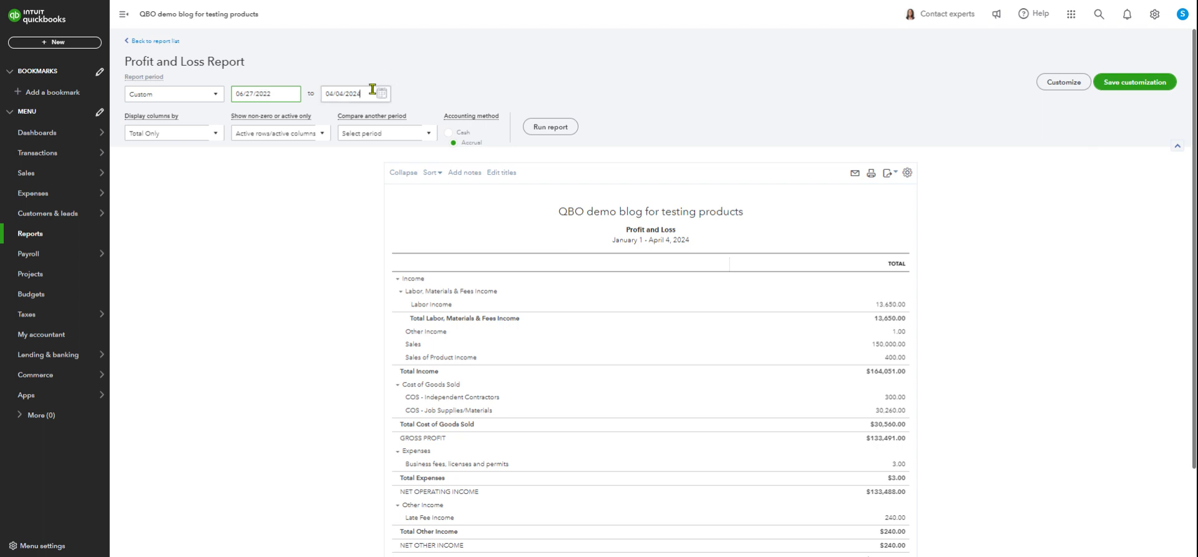
pyautogui.click(366, 89)
pyautogui.write('6/27/')
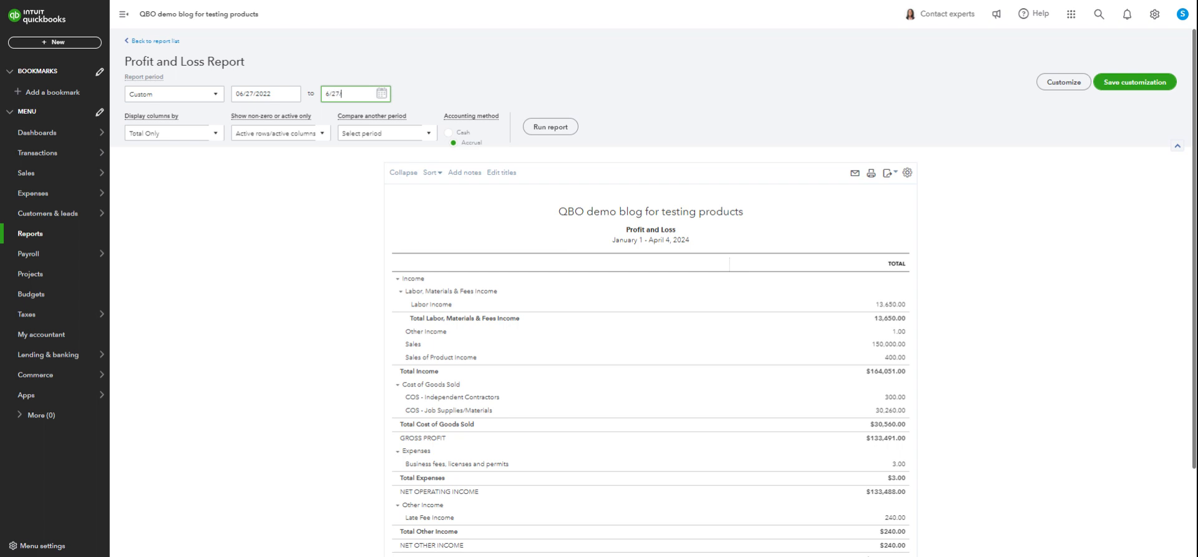
pyautogui.write('2022')
pyautogui.click(308, 245)
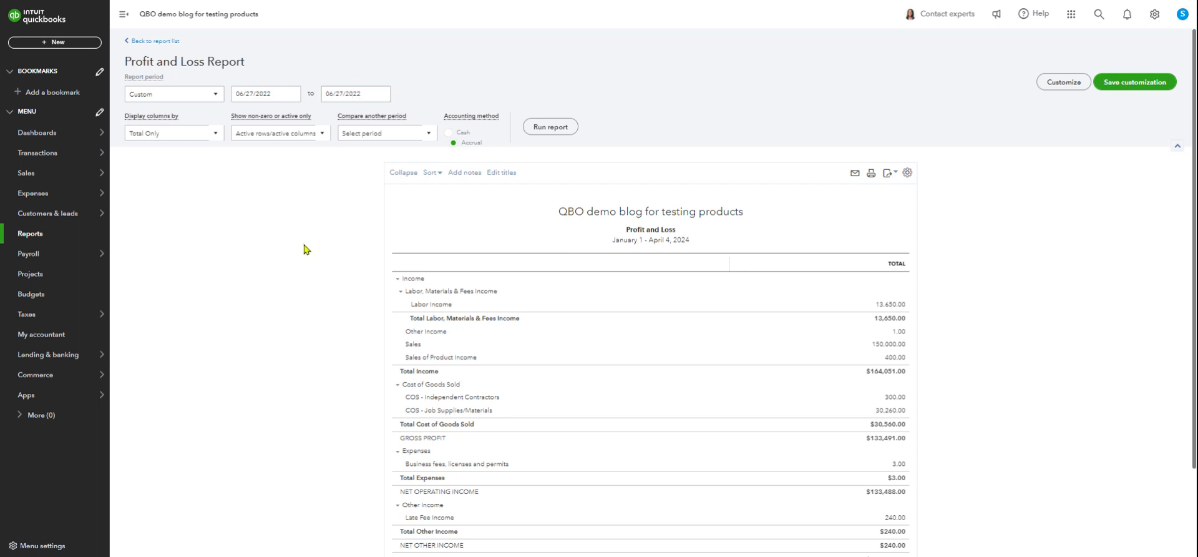
pyautogui.click(569, 126)
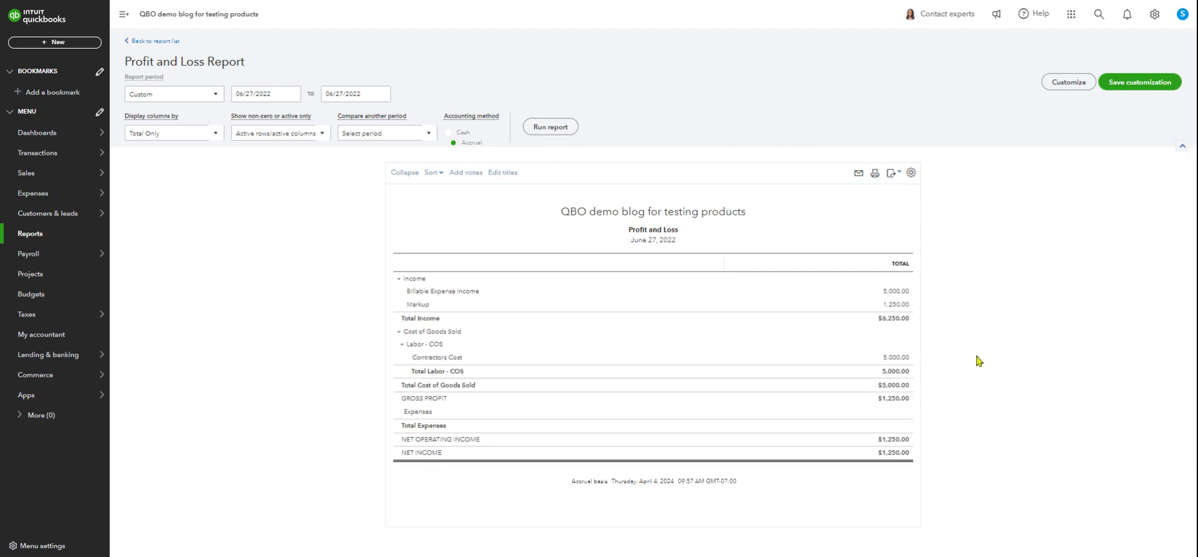